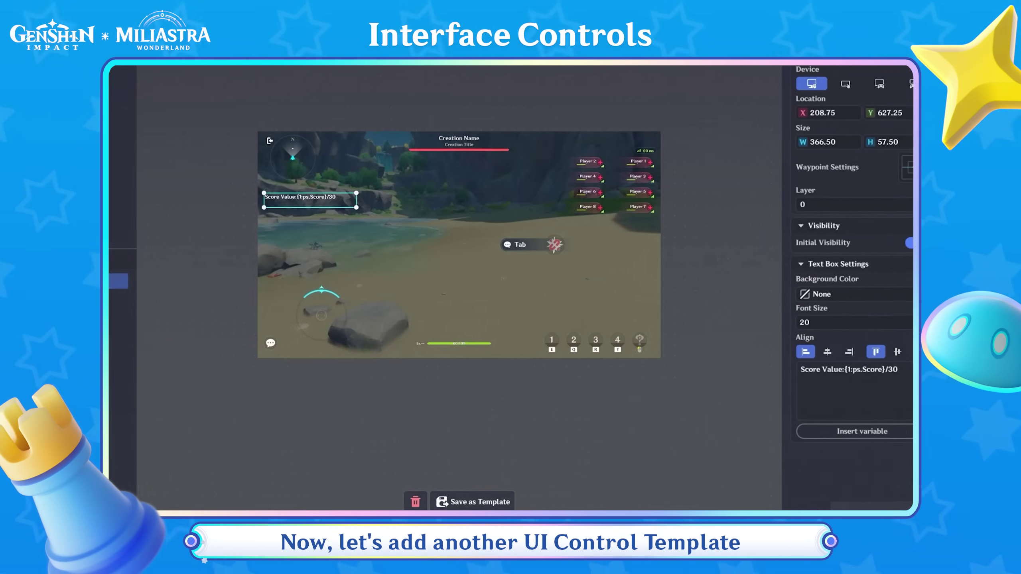
Add a text box showing the player's Key Count variable followed by '/1'
{"action": "left_click", "coordinate": [248, 503]}
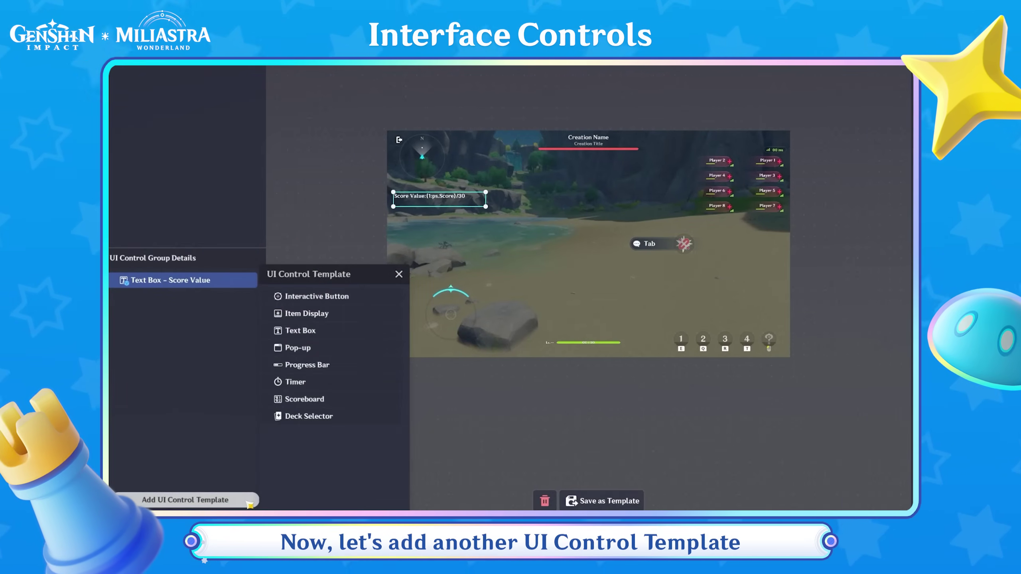
{"action": "left_click", "coordinate": [366, 336]}
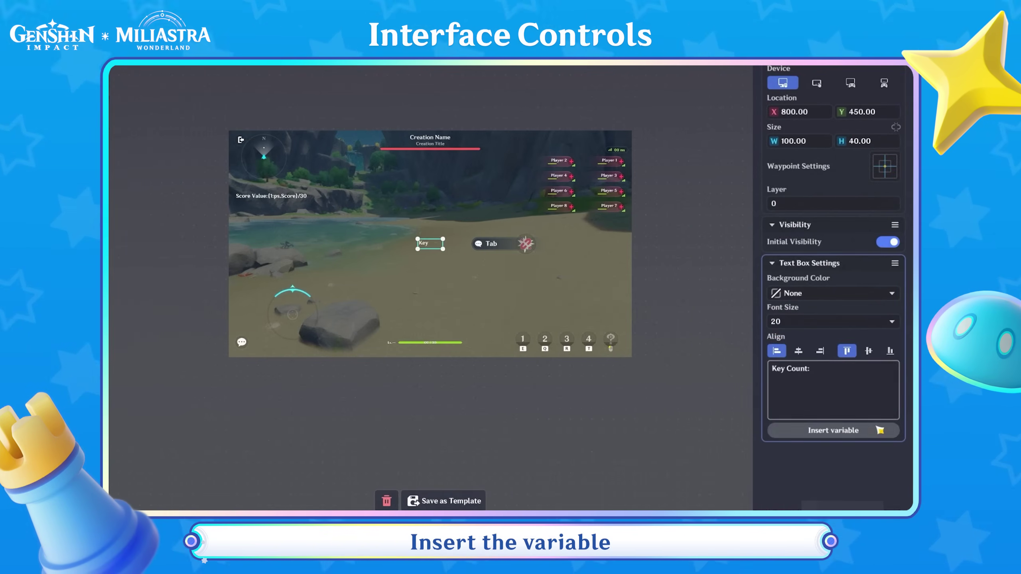
{"action": "left_click", "coordinate": [833, 430]}
{"action": "left_click", "coordinate": [726, 335]}
{"action": "scroll", "coordinate": [715, 362], "scroll_direction": "down", "scroll_amount": 1}
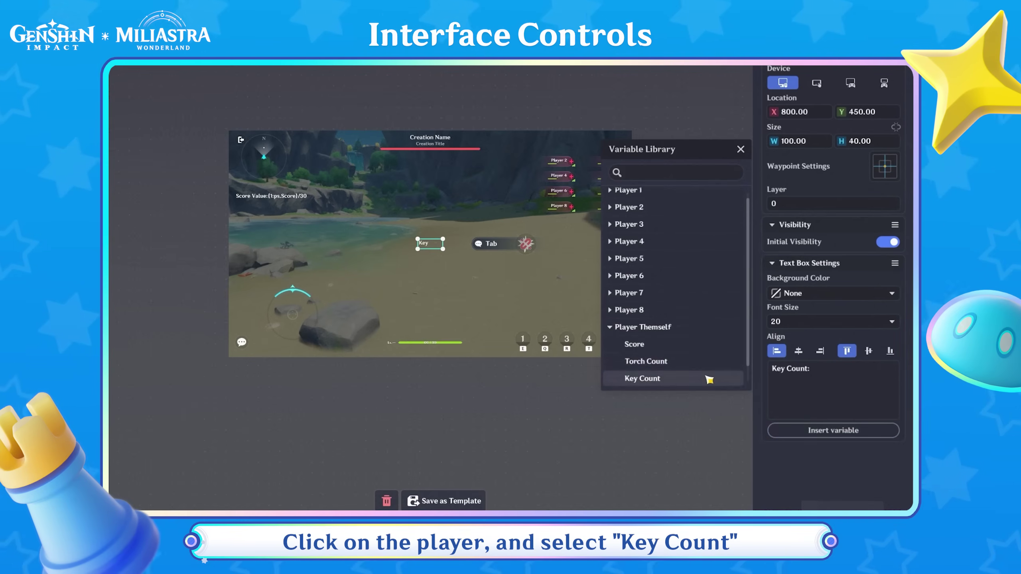
{"action": "left_click", "coordinate": [709, 380]}
{"action": "type", "text": "/1"}
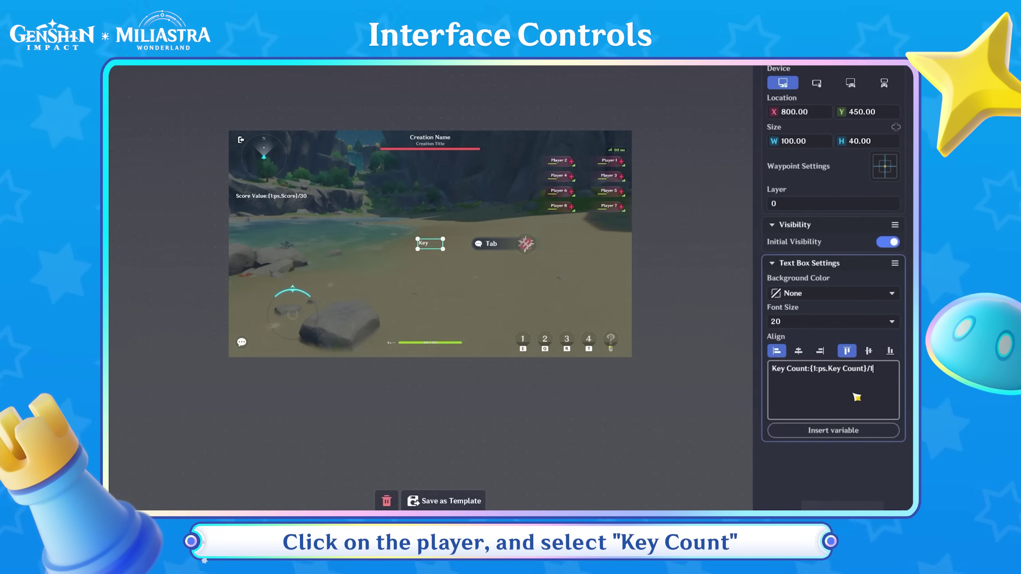
Widen the Key Count box below Score Value and save it as template 'Text Box - Key Count'
{"action": "left_click", "coordinate": [443, 248]}
{"action": "left_click_drag", "start_coordinate": [443, 249], "coordinate": [272, 210]}
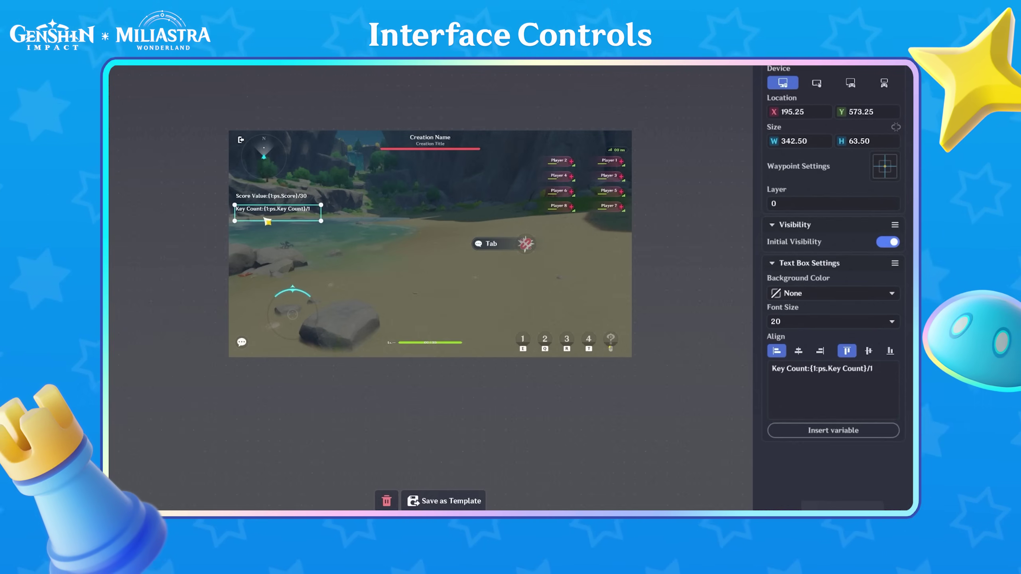
{"action": "left_click", "coordinate": [474, 505]}
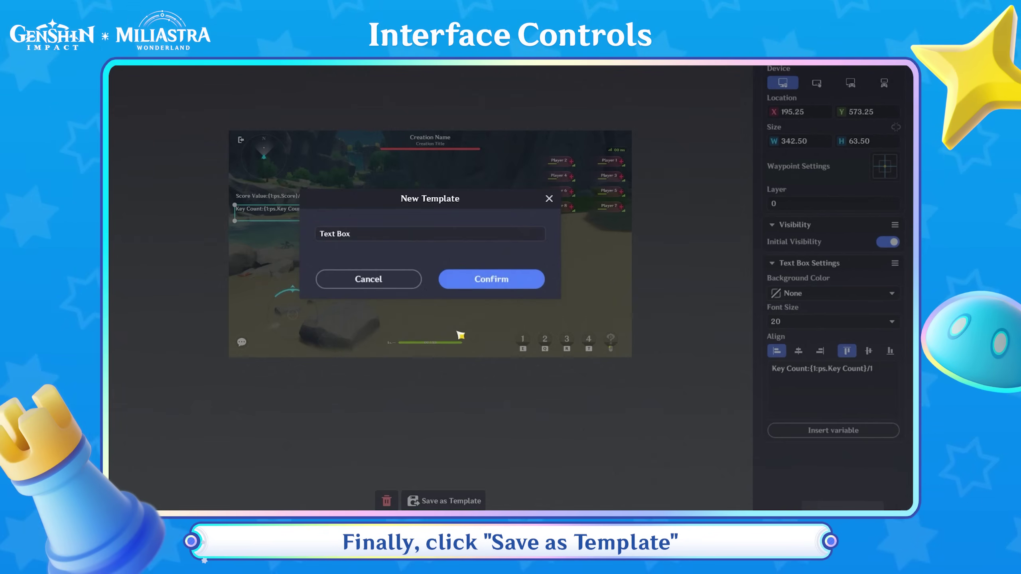
{"action": "left_click", "coordinate": [440, 234]}
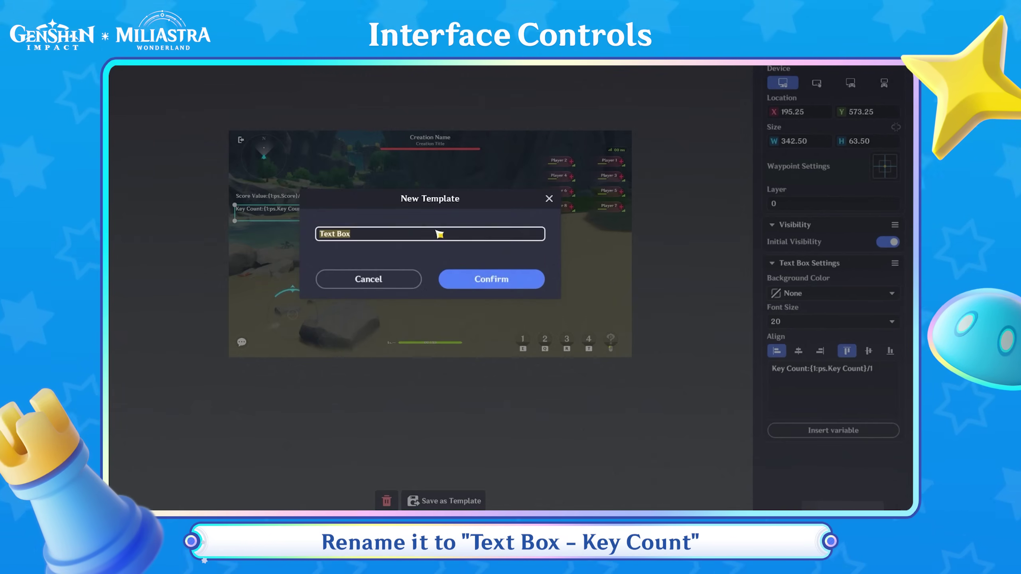
{"action": "left_click", "coordinate": [510, 277]}
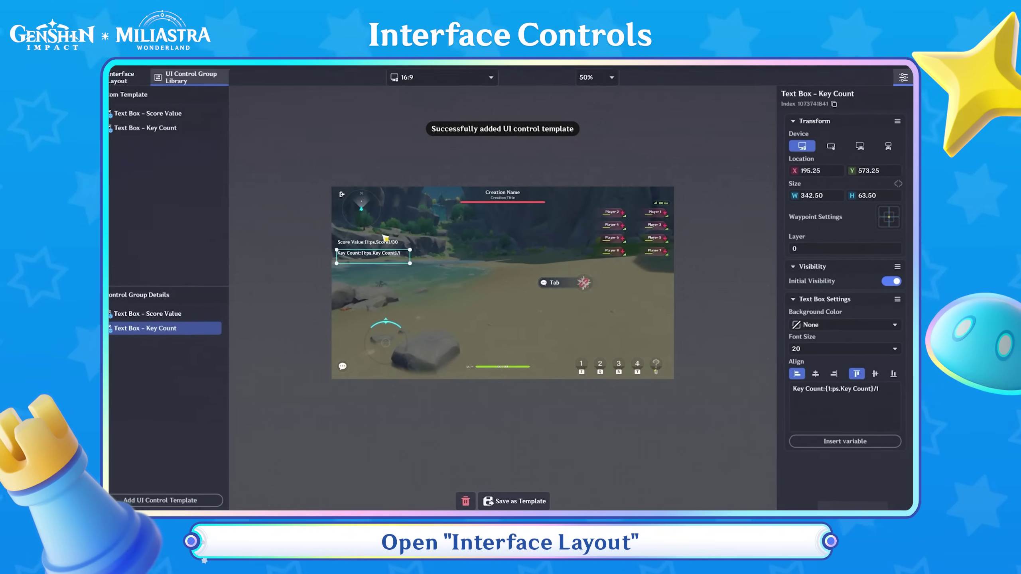
On the interface layout, add the Text Box - Score Value and Text Box - Key Count custom templates
{"action": "left_click", "coordinate": [146, 84]}
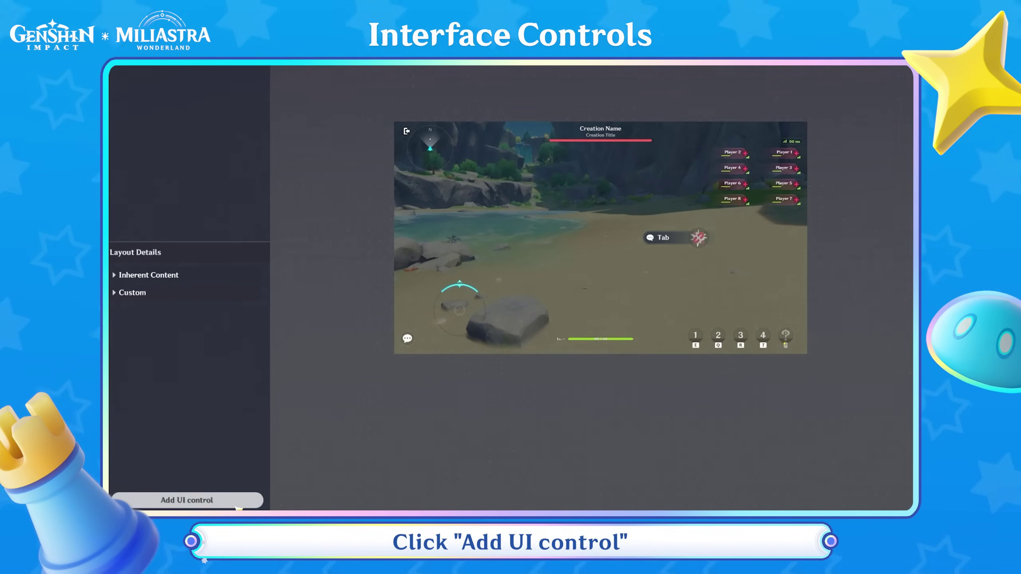
{"action": "left_click", "coordinate": [215, 500]}
{"action": "left_click", "coordinate": [388, 321]}
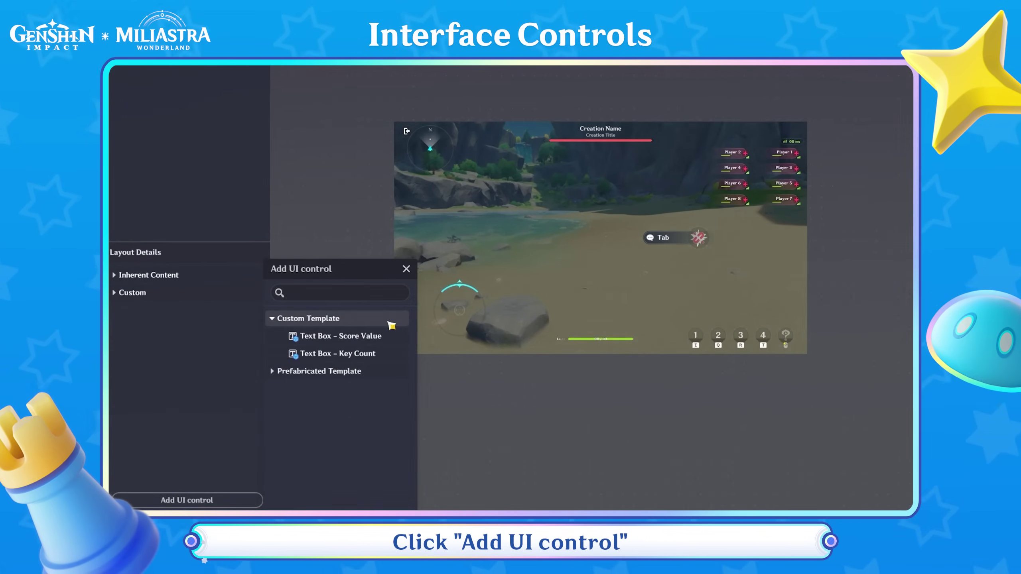
{"action": "left_click", "coordinate": [388, 337]}
{"action": "left_click", "coordinate": [245, 496]}
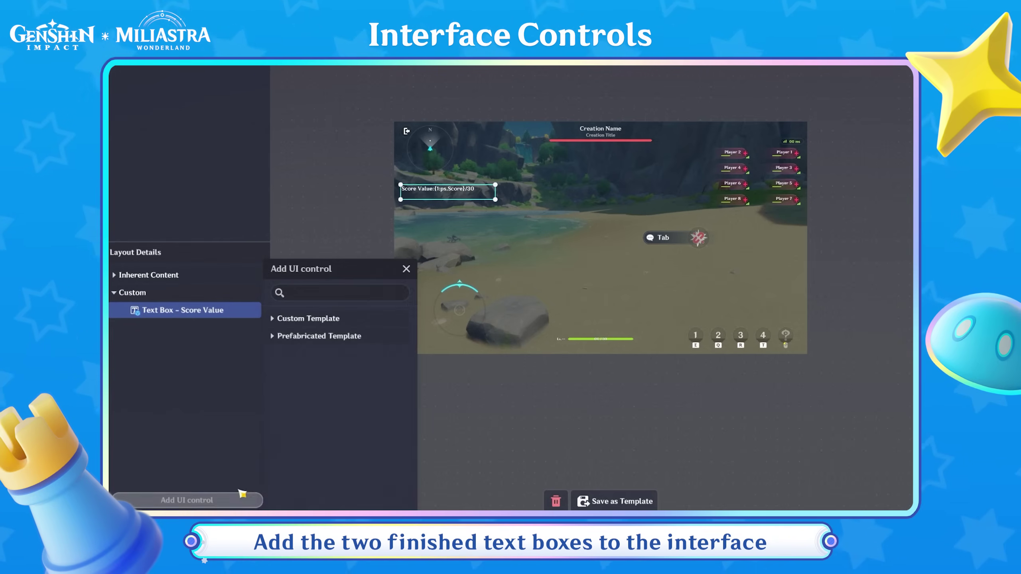
{"action": "left_click", "coordinate": [373, 321]}
{"action": "left_click", "coordinate": [391, 354]}
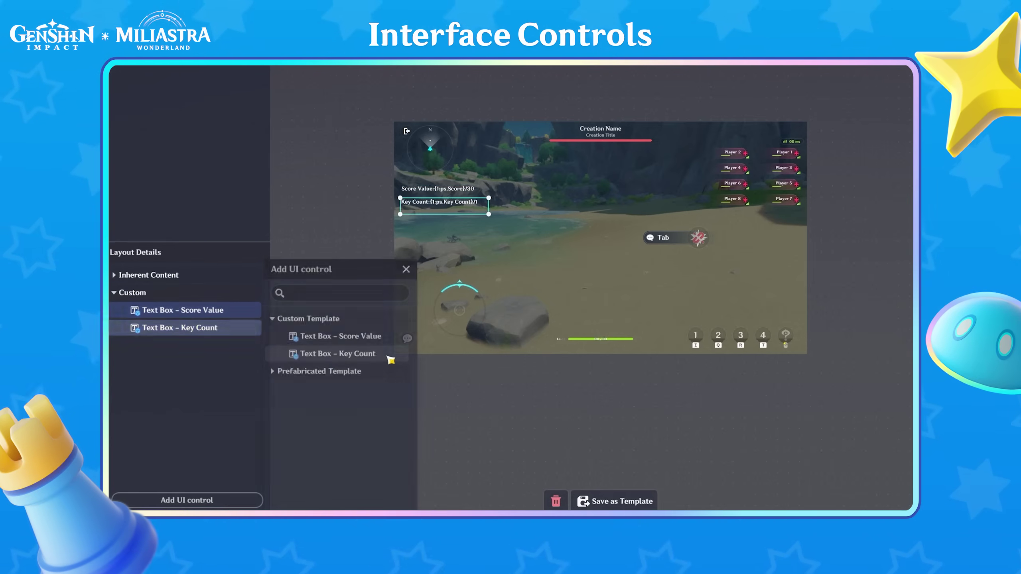
{"action": "left_click", "coordinate": [348, 366]}
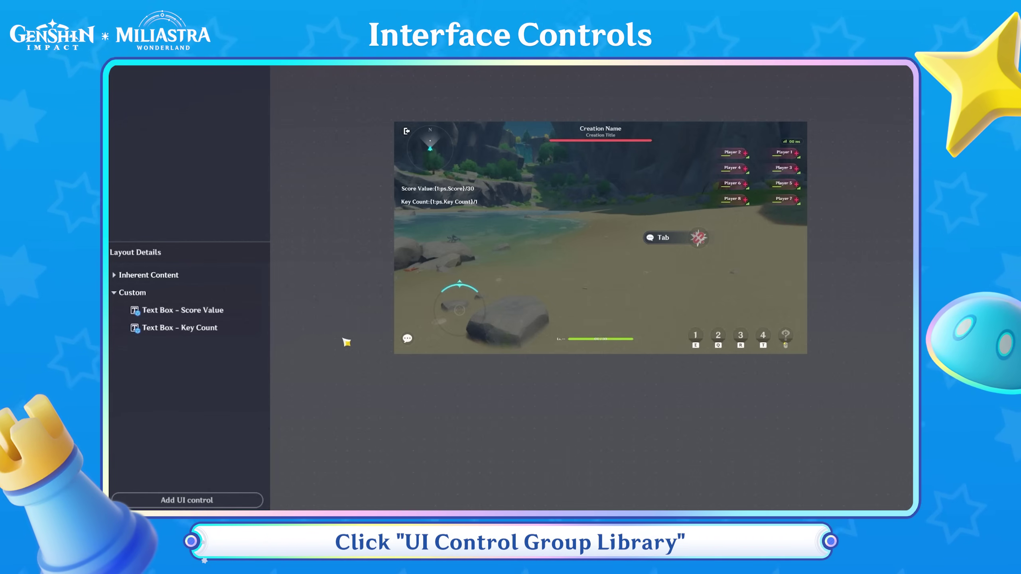
Add a pop-up titled 'Stage Completion Rules' with the pasted stage completion rule text
{"action": "left_click", "coordinate": [243, 95]}
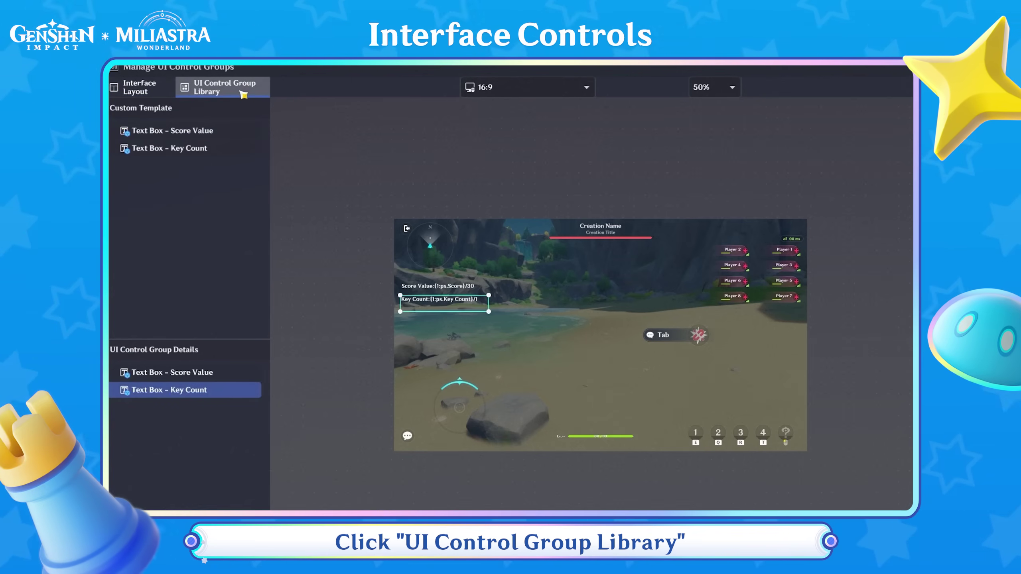
{"action": "left_click", "coordinate": [243, 498]}
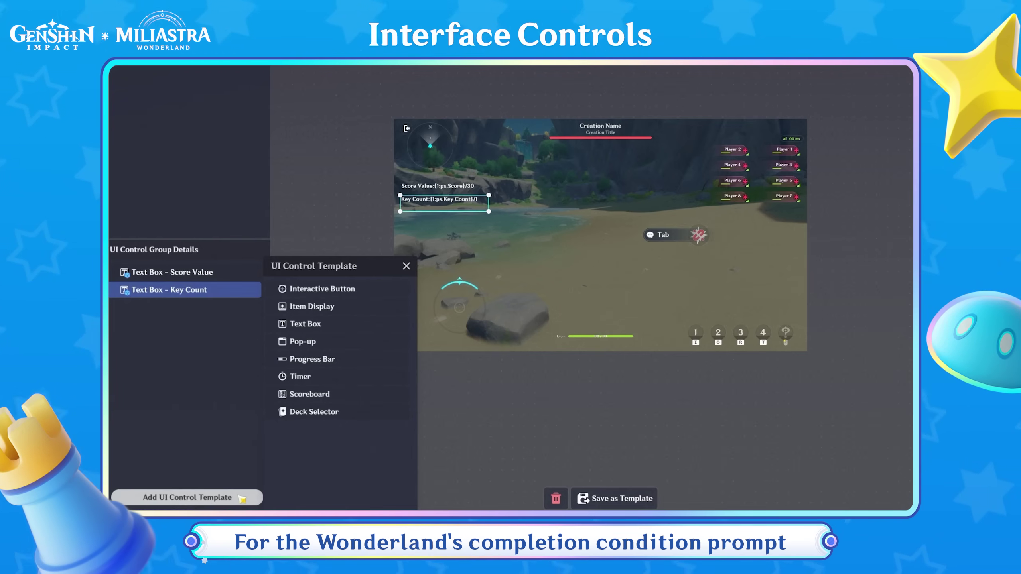
{"action": "left_click", "coordinate": [352, 342]}
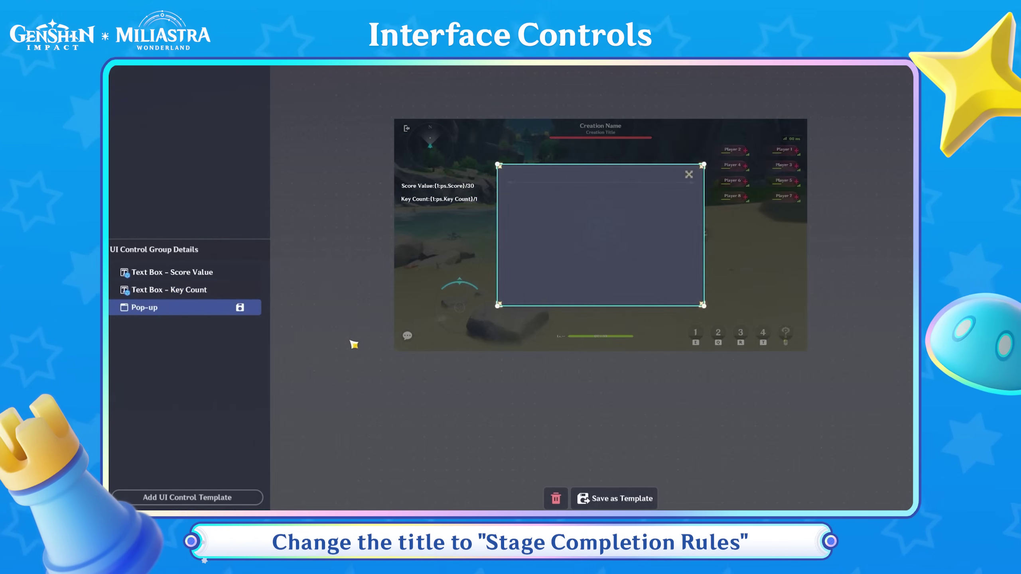
{"action": "left_click", "coordinate": [848, 285]}
{"action": "type", "text": "Stage Completion Rules"}
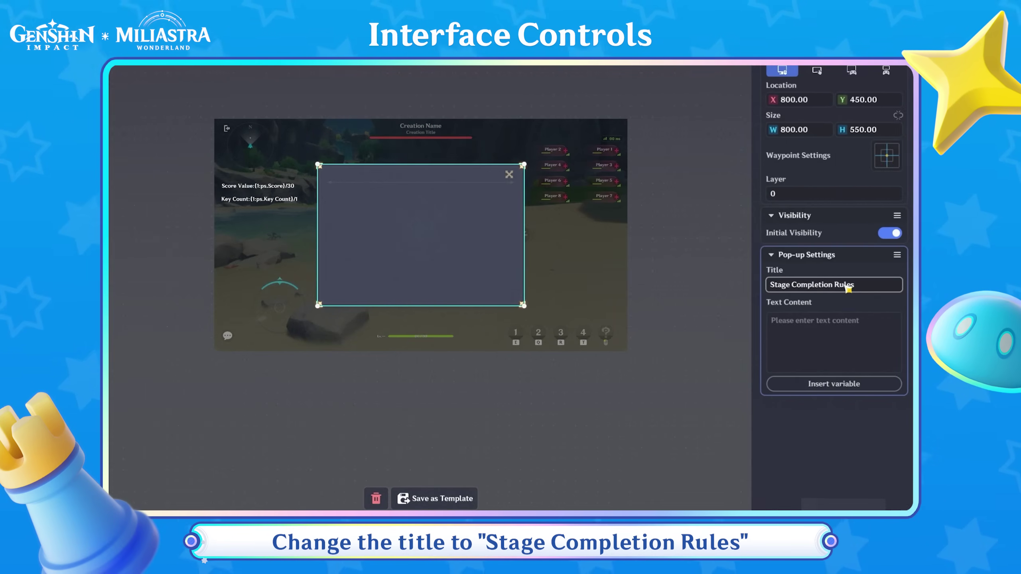
{"action": "left_click", "coordinate": [850, 332]}
{"action": "left_click", "coordinate": [865, 330]}
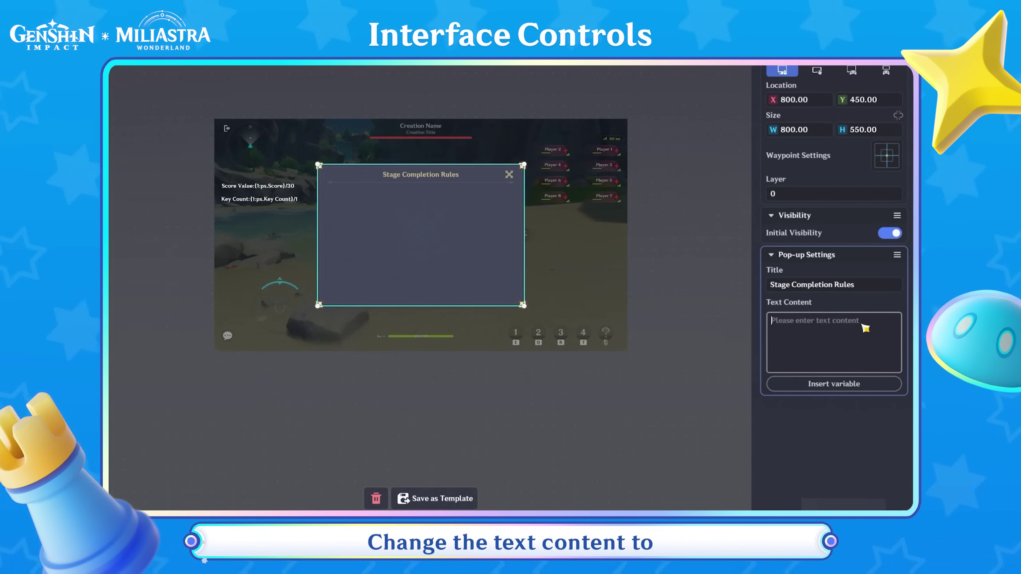
{"action": "type", "text": "Collect all 30 gold coins to clear the stage. Make sure you collect every coin!"}
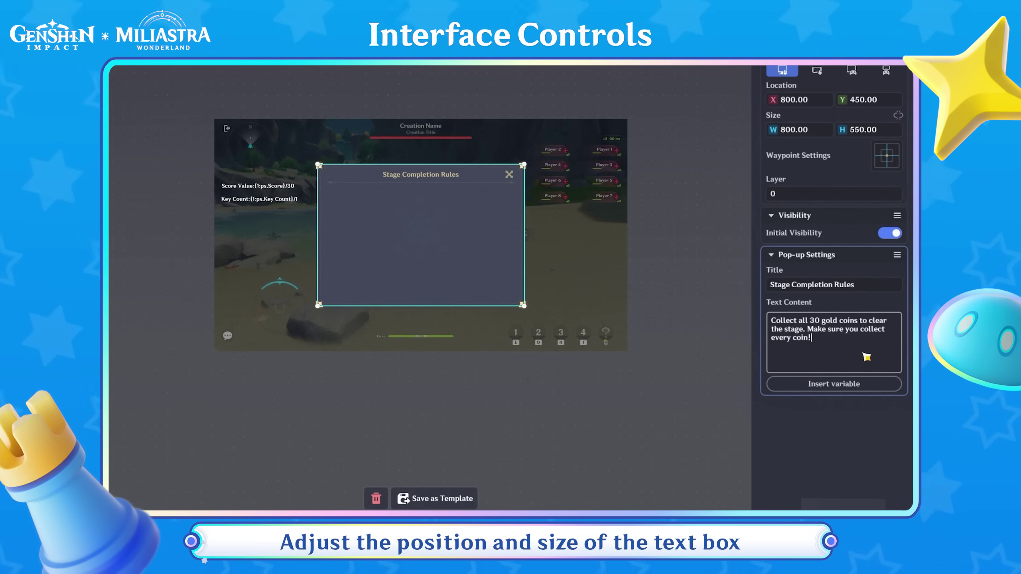
Size the pop-up 600×400, hide it initially, and save it as template 'Pop-up - Wonderland Description'
{"action": "left_click", "coordinate": [817, 132]}
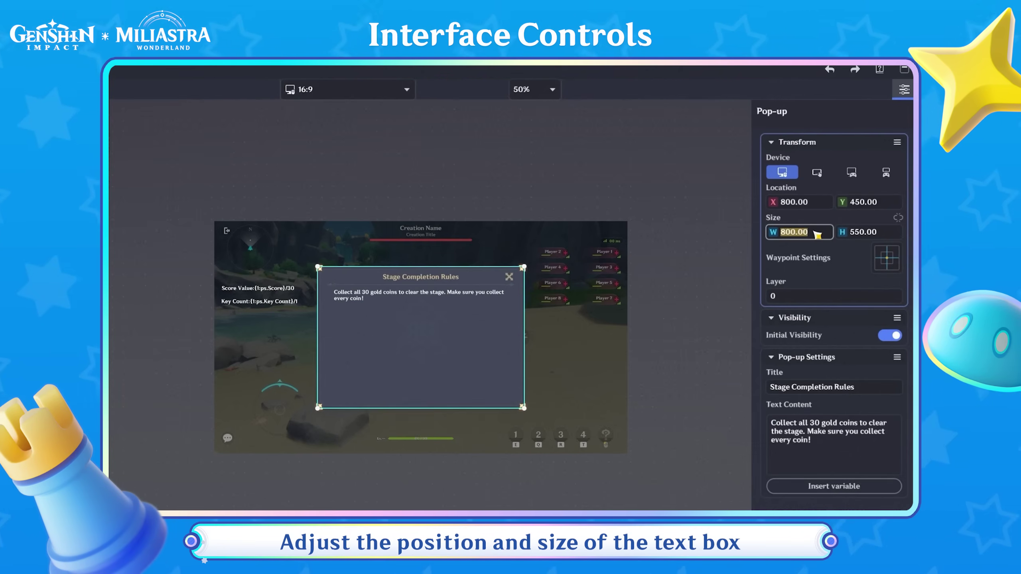
{"action": "type", "text": "600"}
{"action": "left_click", "coordinate": [879, 234]}
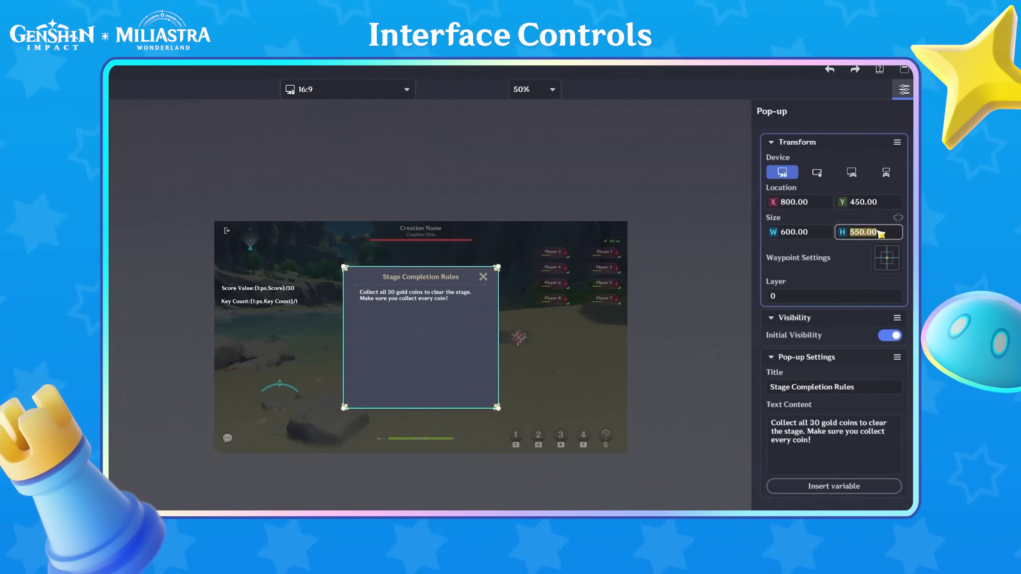
{"action": "type", "text": "400"}
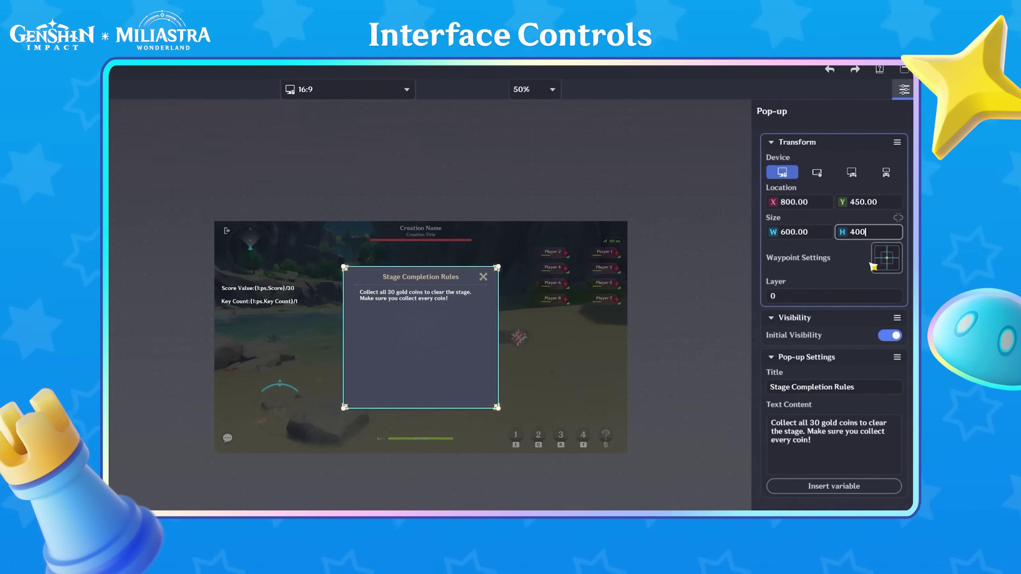
{"action": "left_click", "coordinate": [887, 336]}
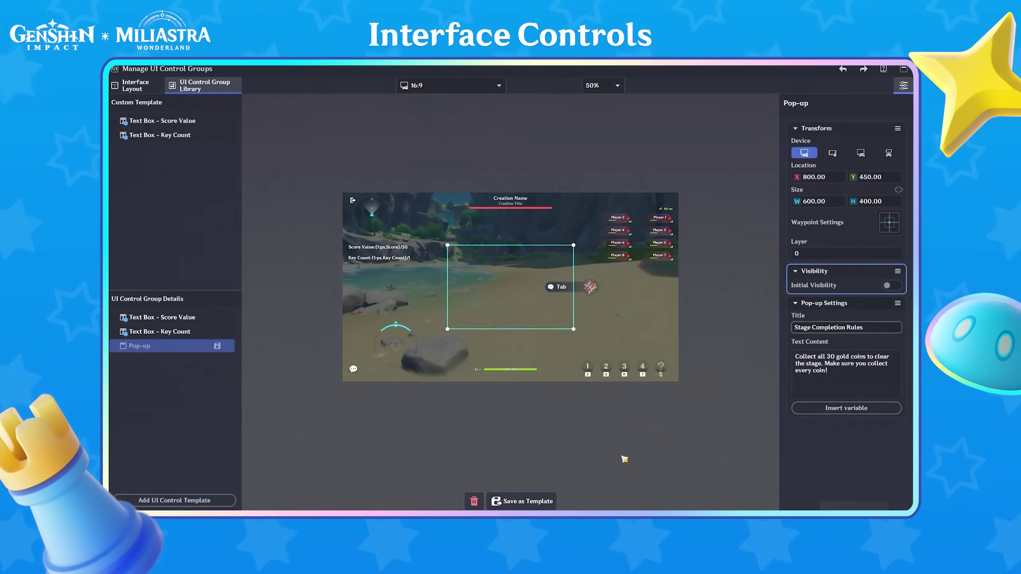
{"action": "left_click", "coordinate": [522, 501]}
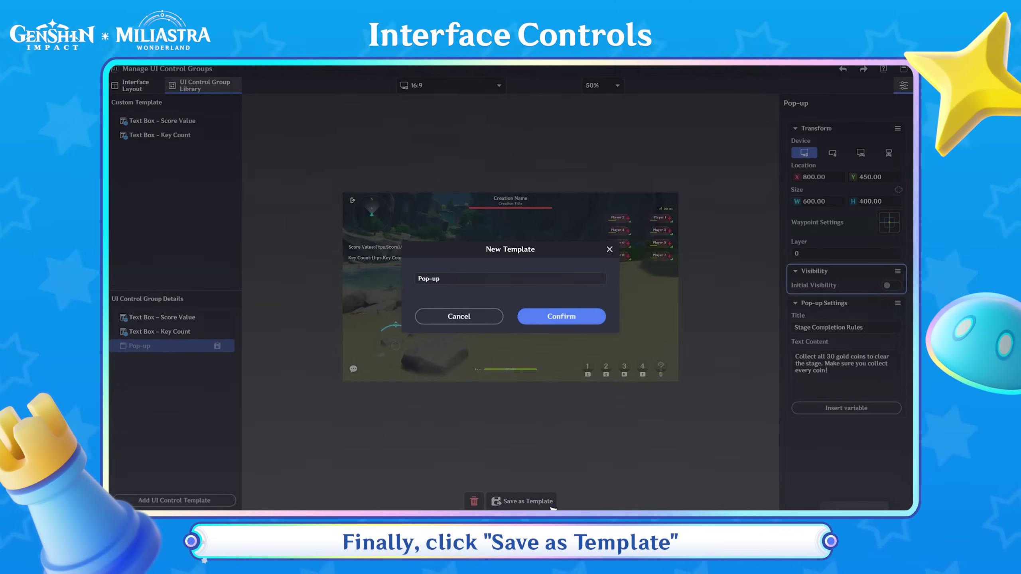
{"action": "double_click", "coordinate": [563, 282]}
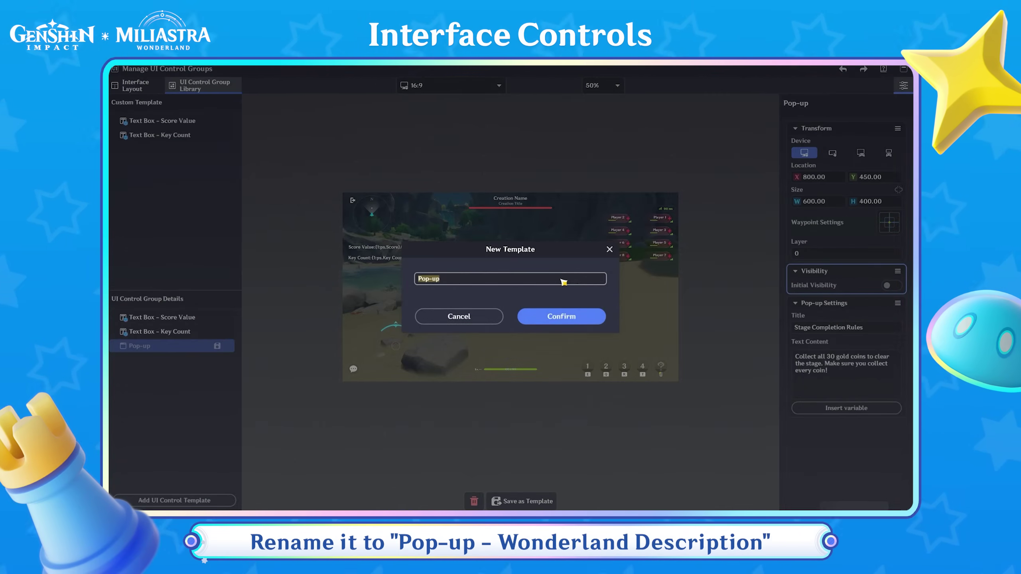
{"action": "left_click", "coordinate": [580, 316]}
{"action": "left_click", "coordinate": [222, 499]}
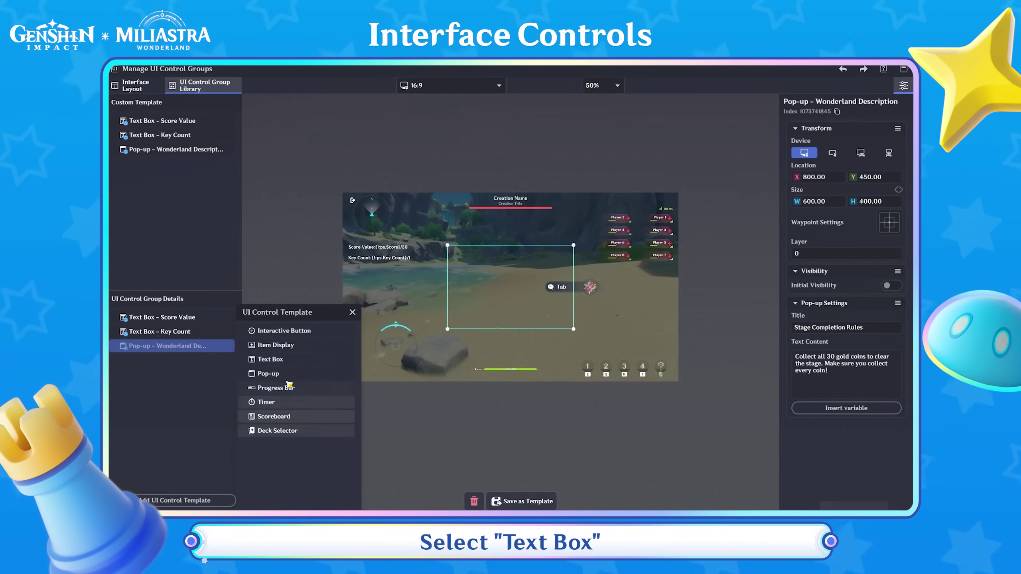
Add a text box with the pasted weapon hint on a Black Translucent background
{"action": "left_click", "coordinate": [269, 359]}
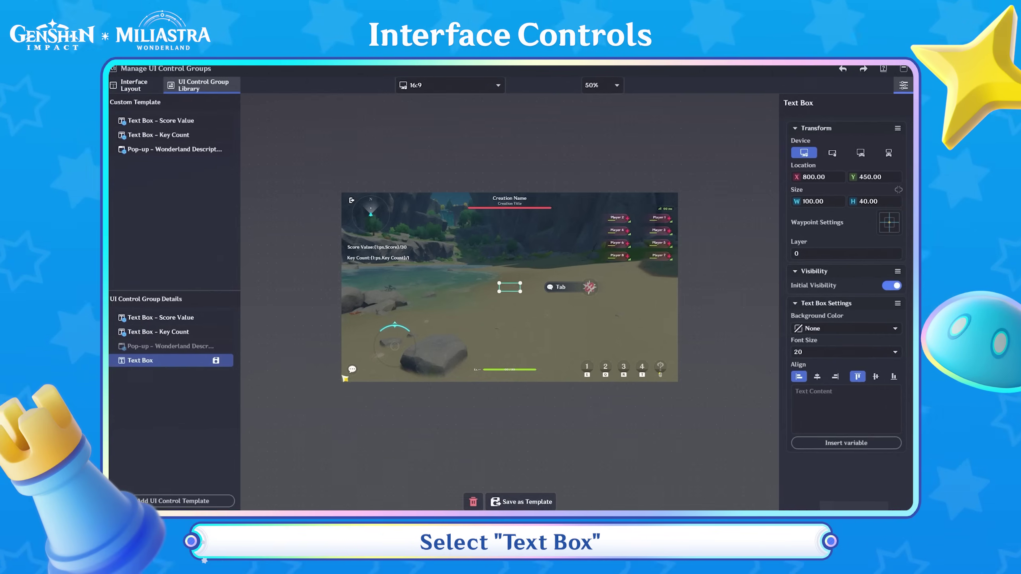
{"action": "left_click", "coordinate": [821, 401]}
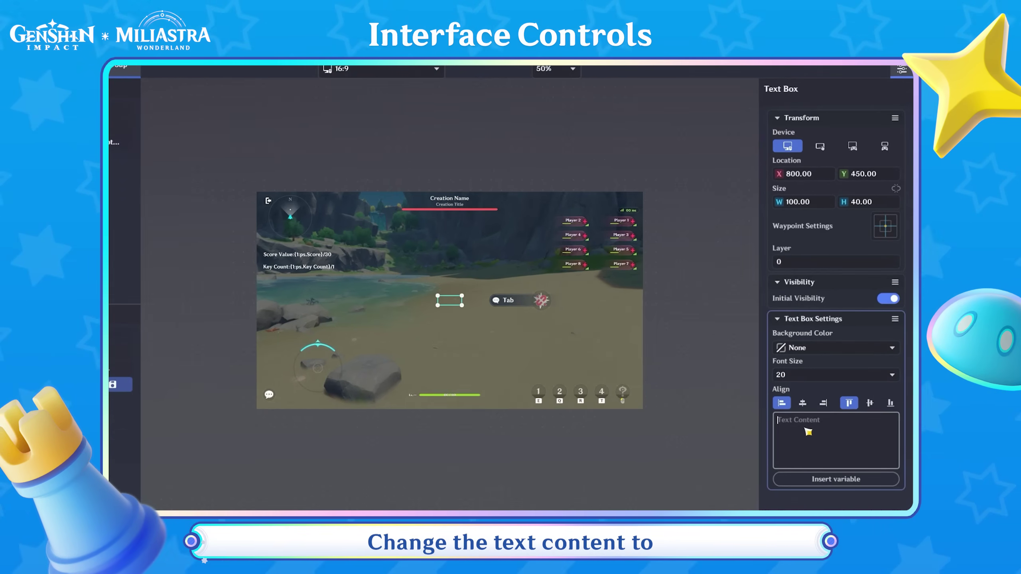
{"action": "type", "text": "Find a weapon to gain combat abilities so that you can defeat the enemies ahead"}
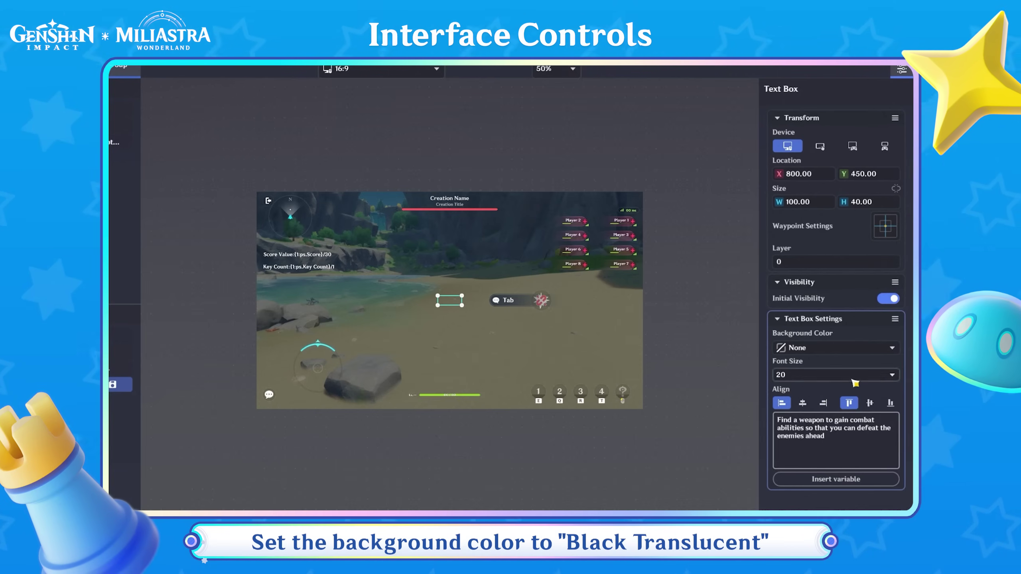
{"action": "left_click", "coordinate": [869, 348]}
{"action": "left_click", "coordinate": [875, 377]}
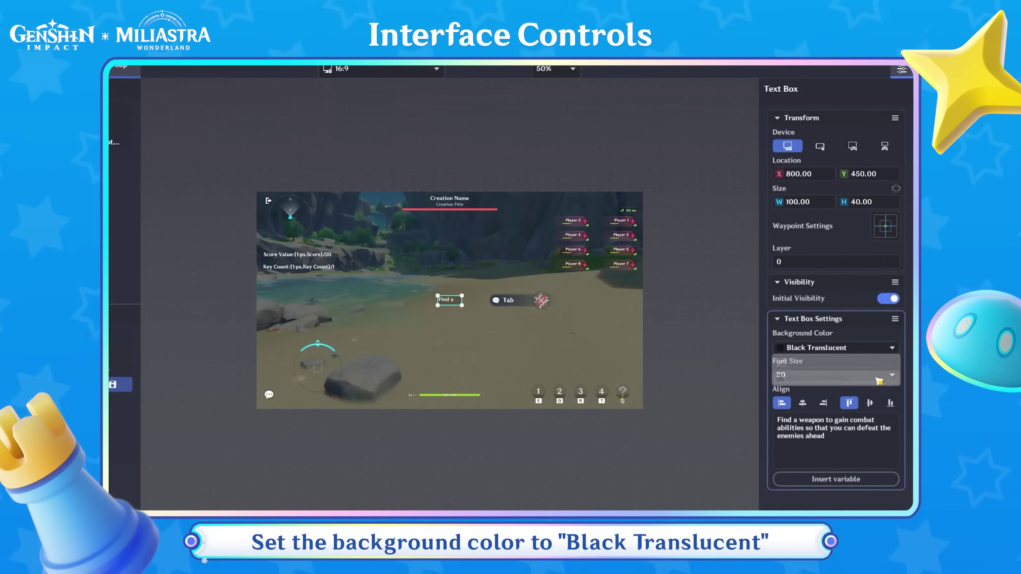
Position the weapon prompt at Y 150, size it 800×100, and centre its text both ways
{"action": "left_click", "coordinate": [886, 175]}
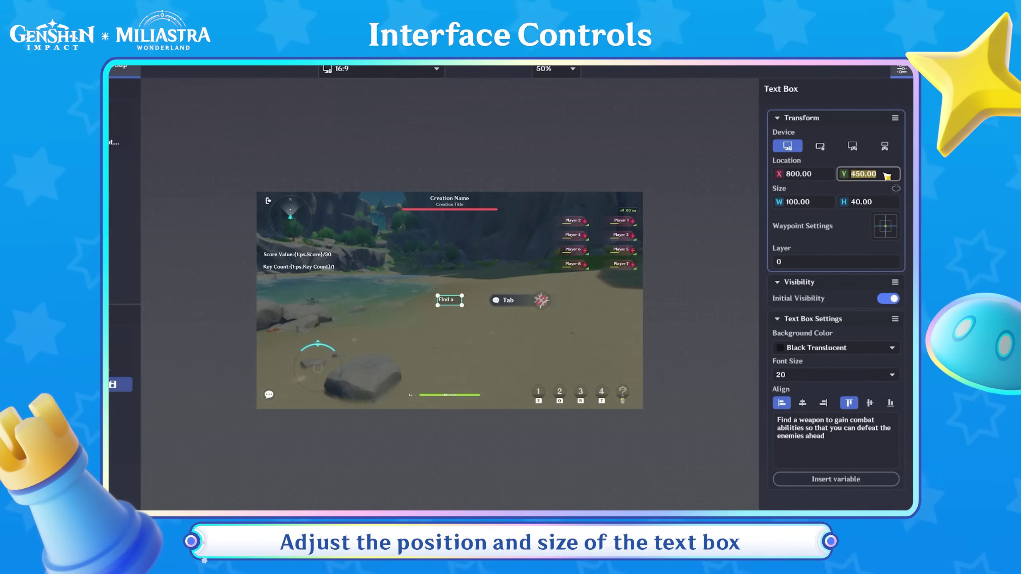
{"action": "type", "text": "150"}
{"action": "left_click", "coordinate": [826, 203]}
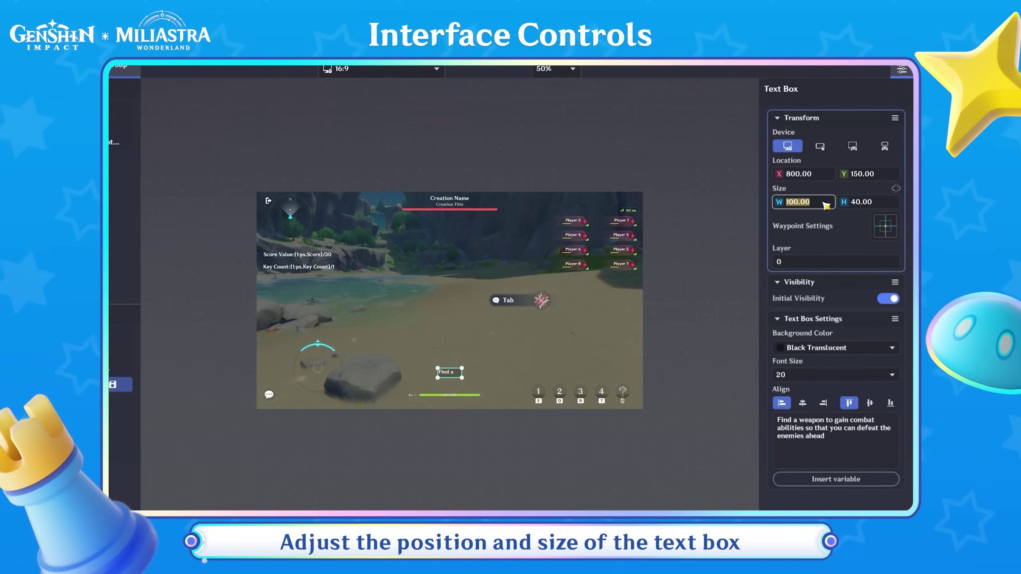
{"action": "type", "text": "800"}
{"action": "left_click", "coordinate": [868, 203]}
{"action": "type", "text": "100"}
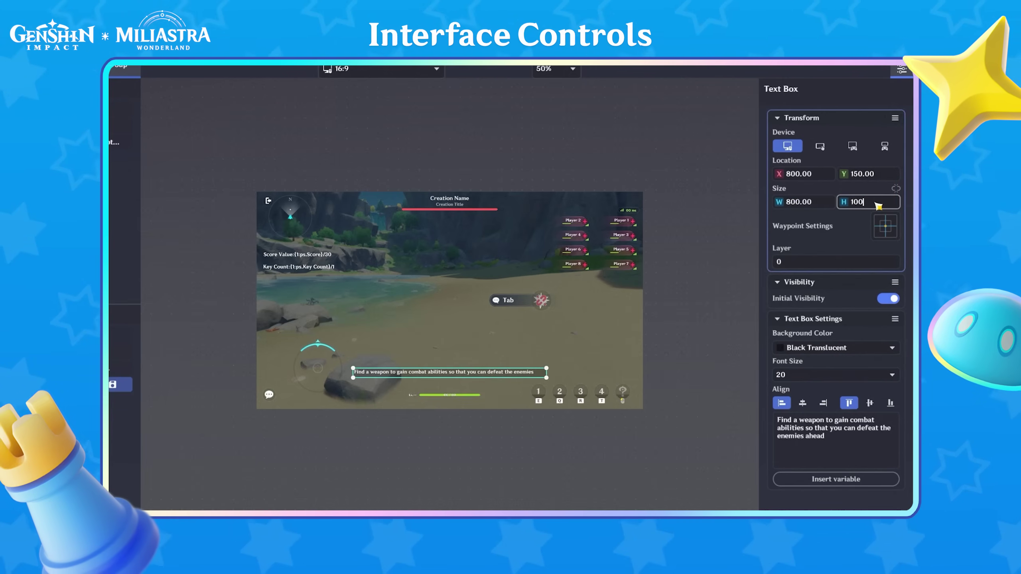
{"action": "left_click", "coordinate": [802, 402]}
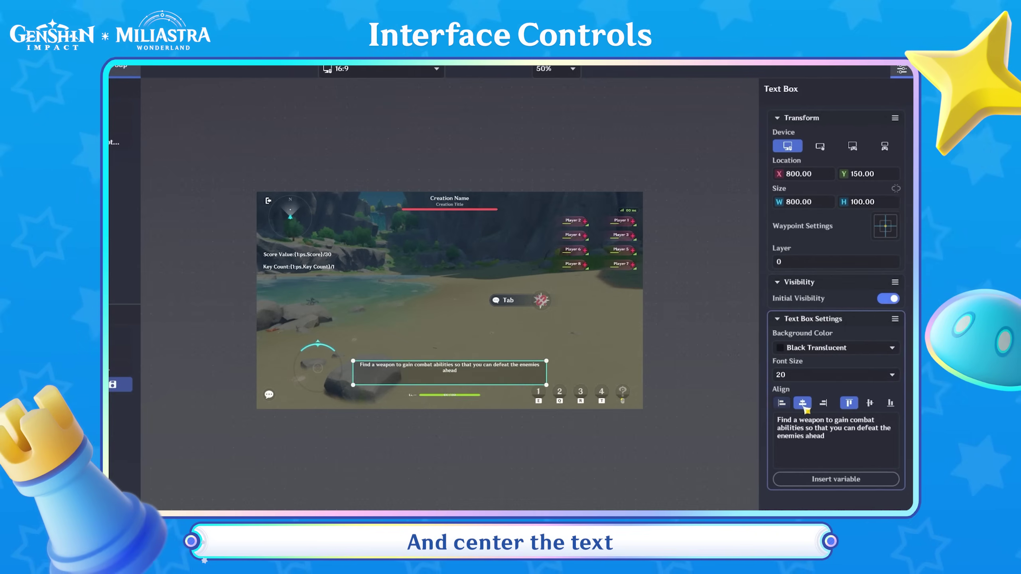
{"action": "left_click", "coordinate": [872, 404]}
Hide the prompt initially and save it as template 'Text Box - Find Weapon'
{"action": "left_click", "coordinate": [888, 299]}
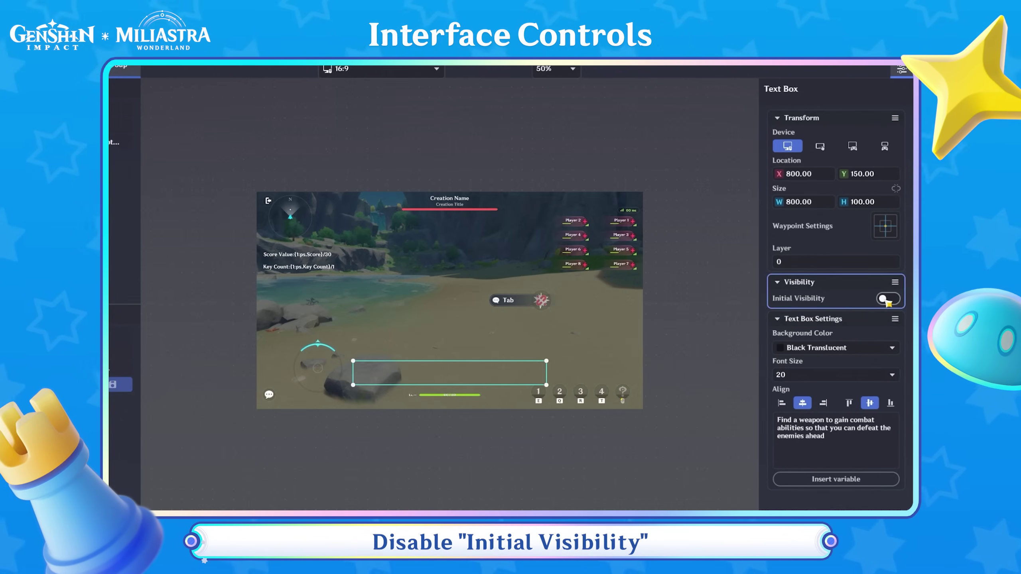
{"action": "left_click", "coordinate": [553, 503]}
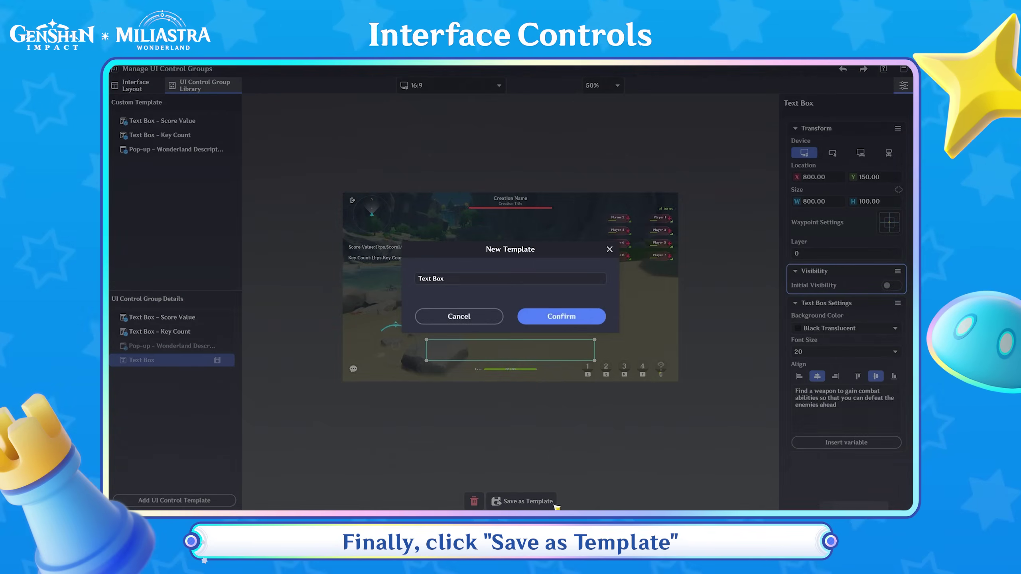
{"action": "left_click", "coordinate": [561, 280]}
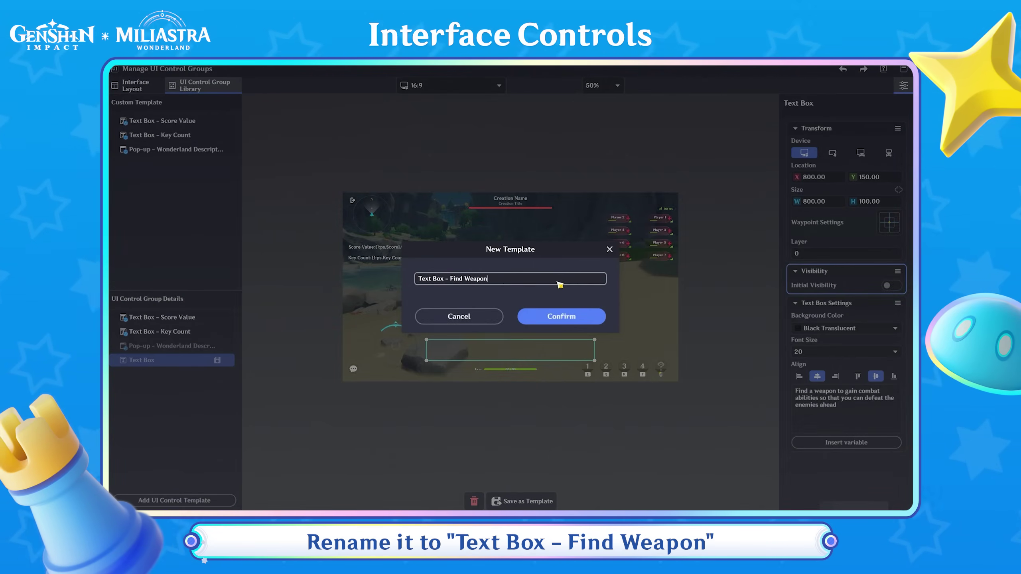
{"action": "left_click", "coordinate": [587, 310]}
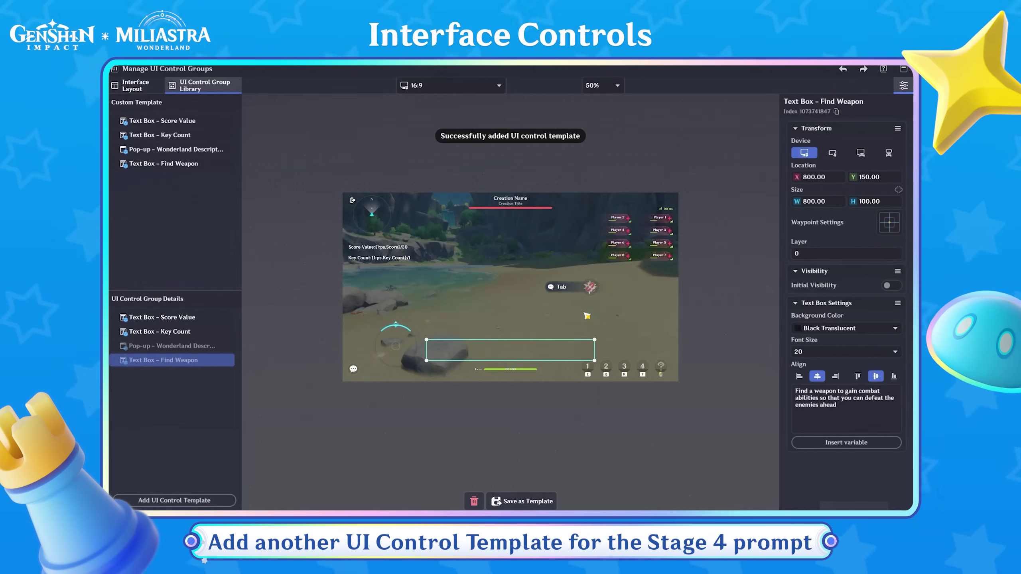
Add a text box reading 'You need a key to open the gate' with a Black Translucent background
{"action": "left_click", "coordinate": [226, 505]}
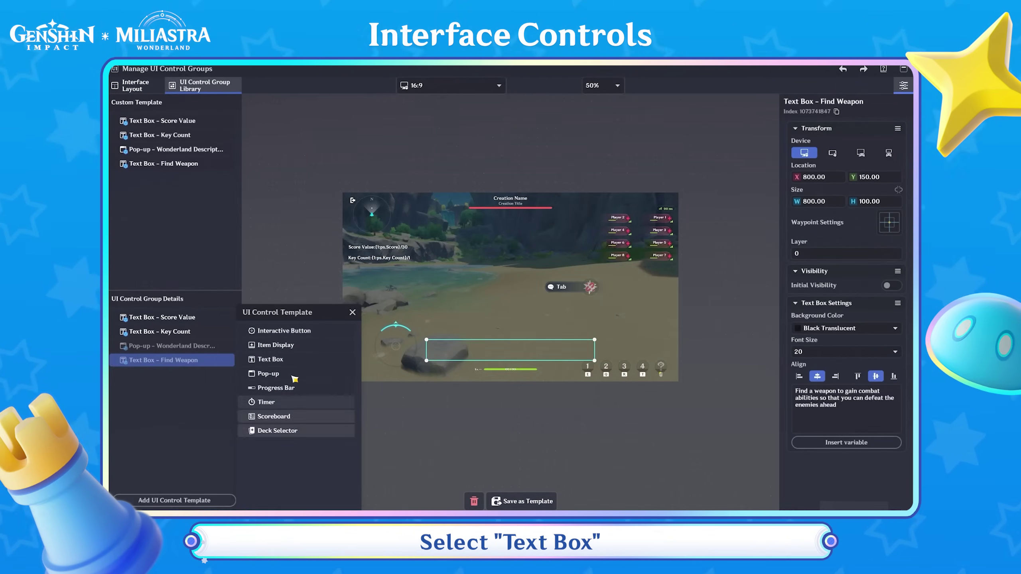
{"action": "left_click", "coordinate": [266, 359]}
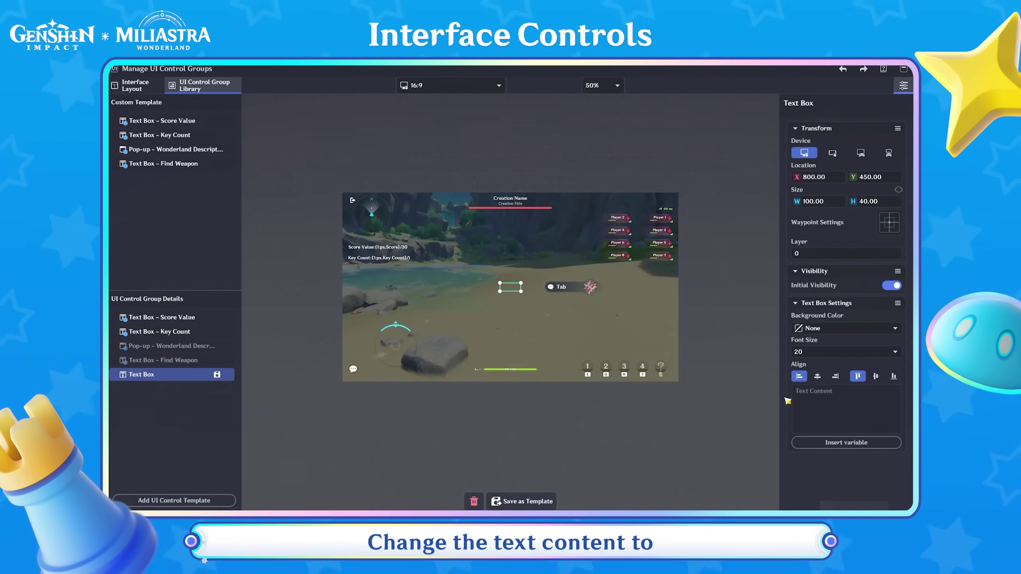
{"action": "left_click", "coordinate": [829, 406]}
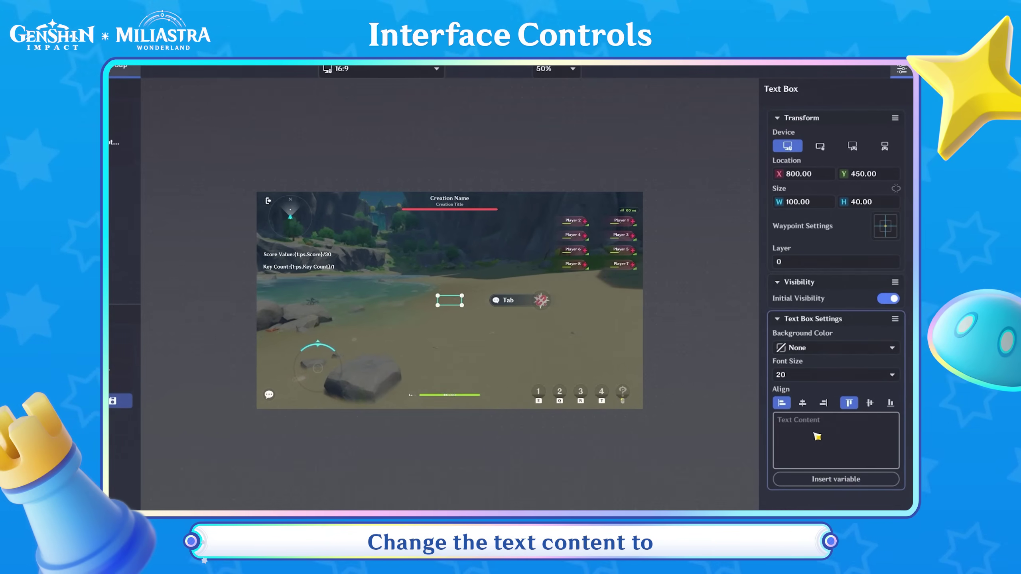
{"action": "type", "text": "You need a key to open the gate"}
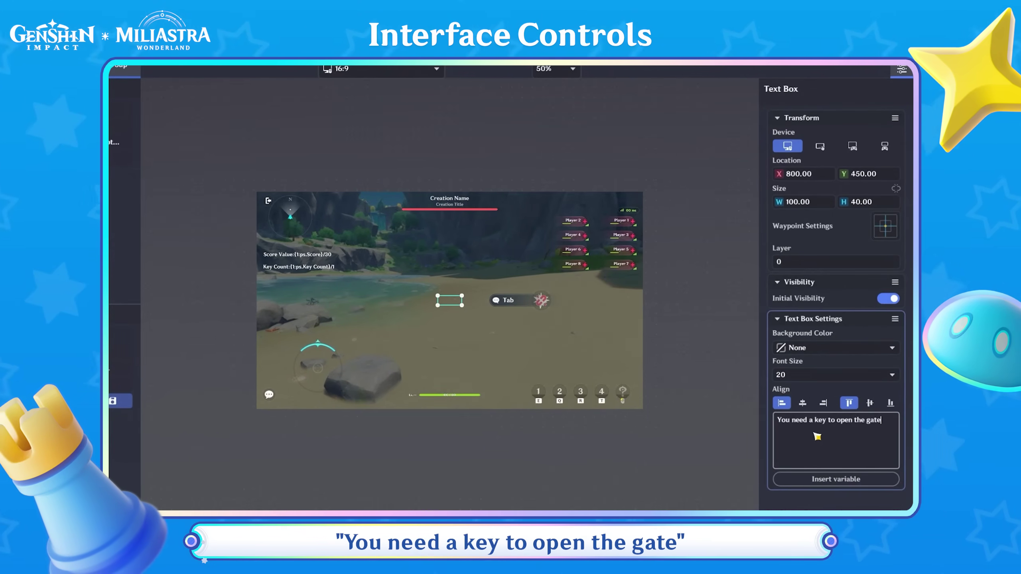
{"action": "left_click", "coordinate": [879, 348]}
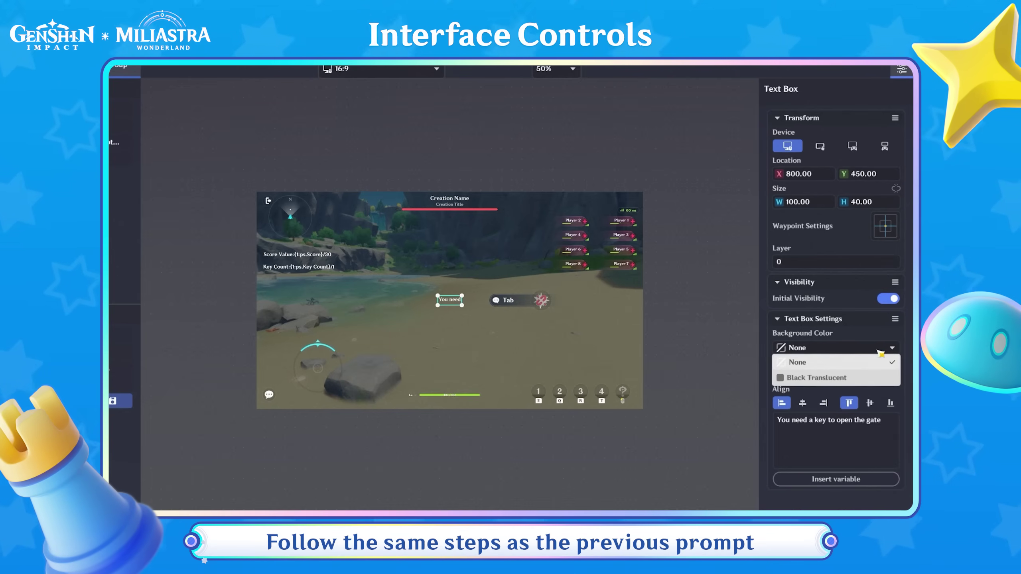
{"action": "left_click", "coordinate": [880, 378]}
Set the key prompt to Y 150 and 800×100, centre its text, hide it initially, and start saving it as a template
{"action": "left_click", "coordinate": [882, 176]}
{"action": "type", "text": "15"}
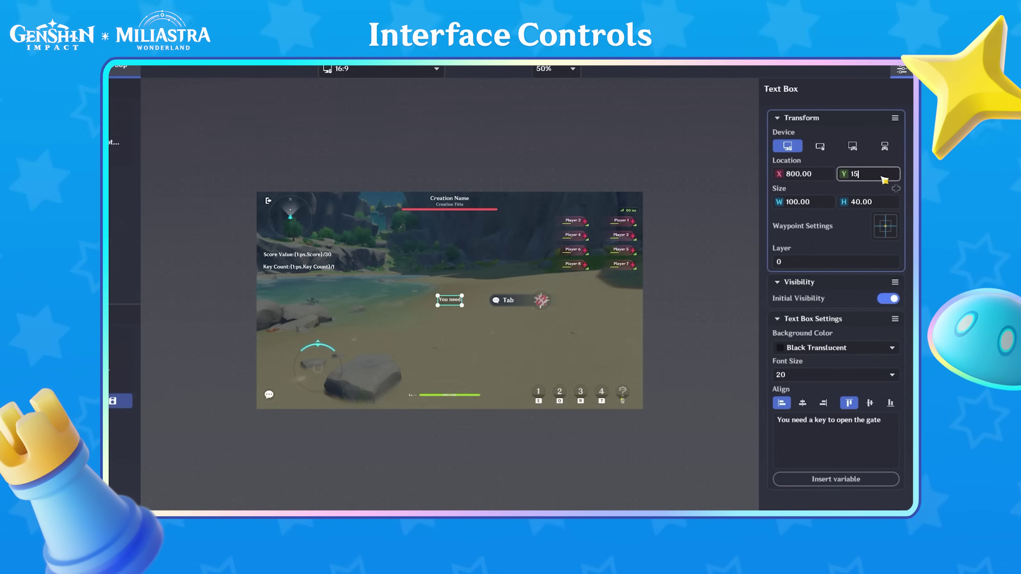
{"action": "type", "text": "0"}
{"action": "key", "text": "Tab"}
{"action": "type", "text": "800"}
{"action": "left_click", "coordinate": [886, 203]}
{"action": "type", "text": "1"}
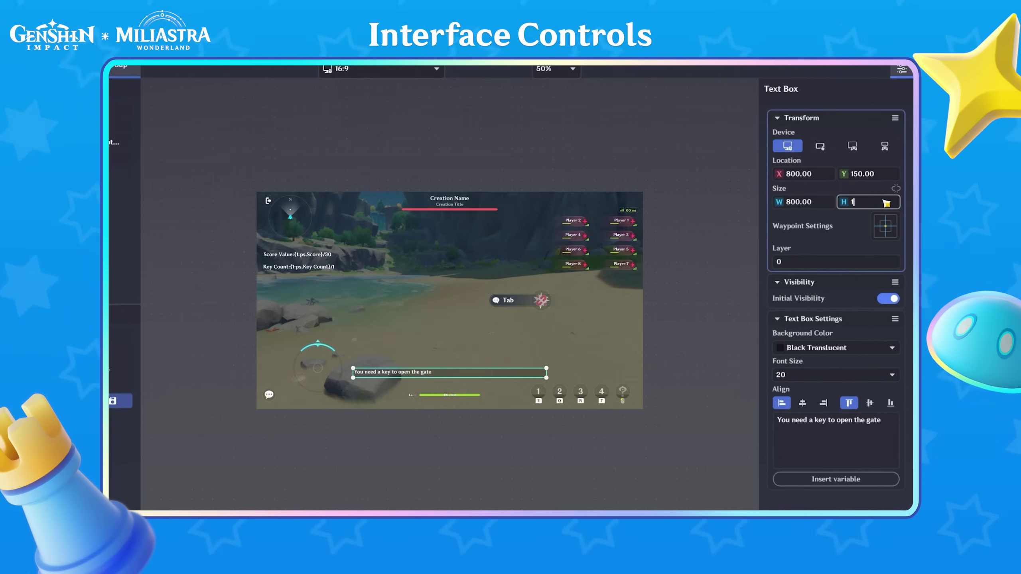
{"action": "type", "text": "00"}
{"action": "left_click", "coordinate": [803, 402]}
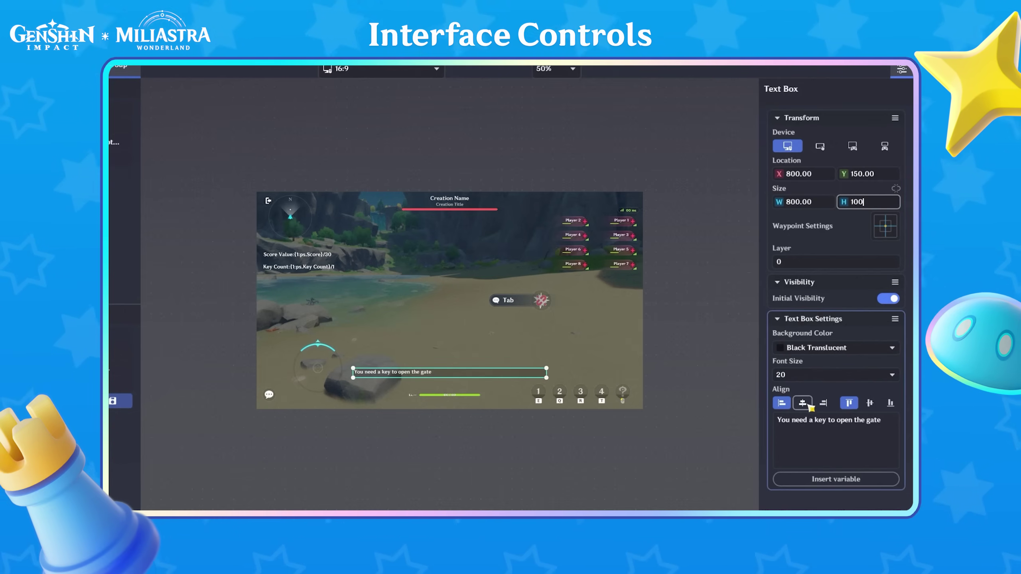
{"action": "left_click", "coordinate": [870, 403]}
{"action": "left_click", "coordinate": [888, 300]}
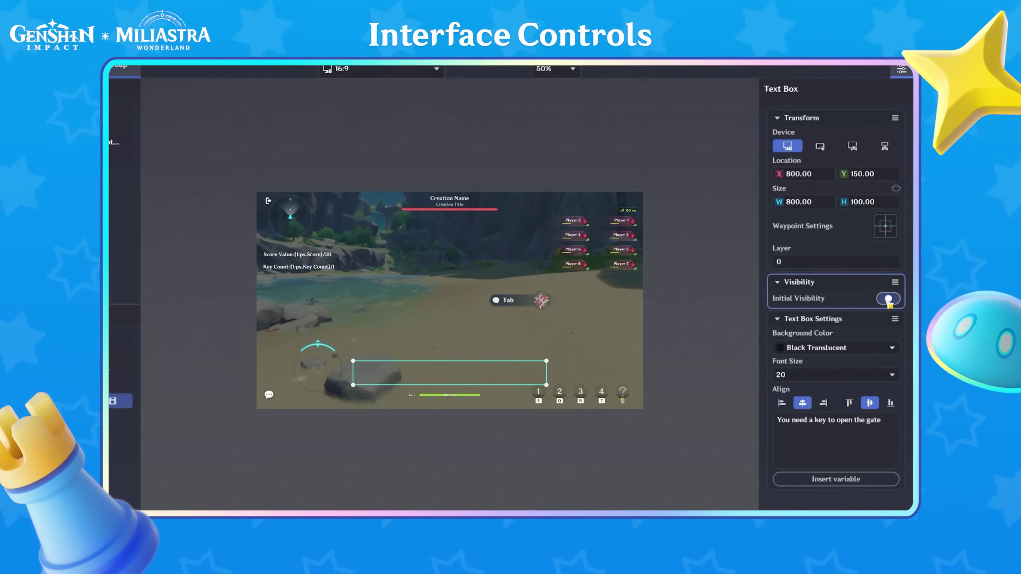
{"action": "left_click", "coordinate": [550, 503]}
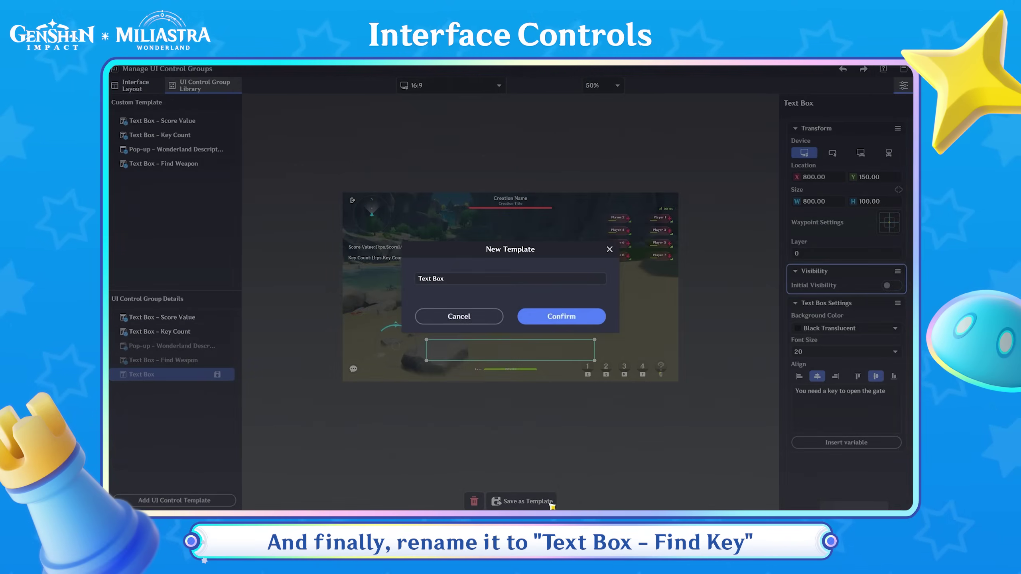
Replace the default template name with 'Text Box - Find Key' and confirm
{"action": "left_click", "coordinate": [519, 280]}
{"action": "key", "text": "ctrl+a"}
{"action": "type", "text": "Text Box - Find Key"}
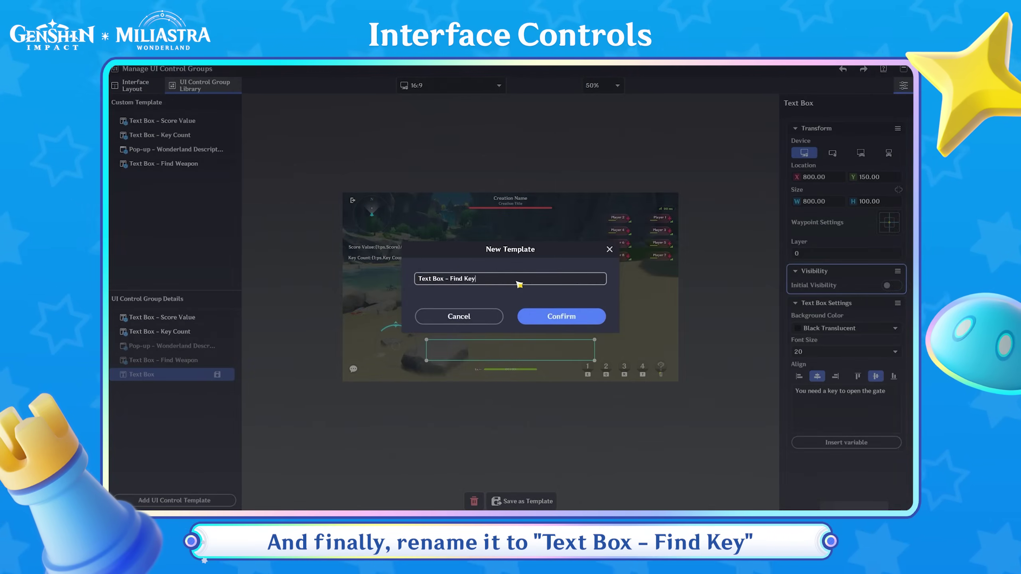
{"action": "left_click", "coordinate": [581, 317]}
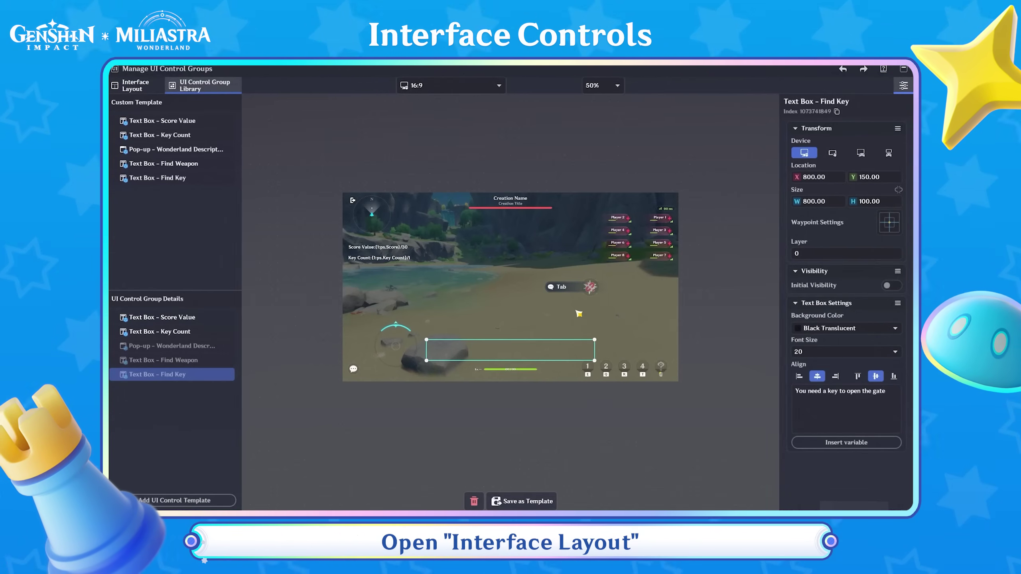
Add the Wonderland Description pop-up, Find Weapon and Find Key custom templates to the interface layout
{"action": "left_click", "coordinate": [162, 86]}
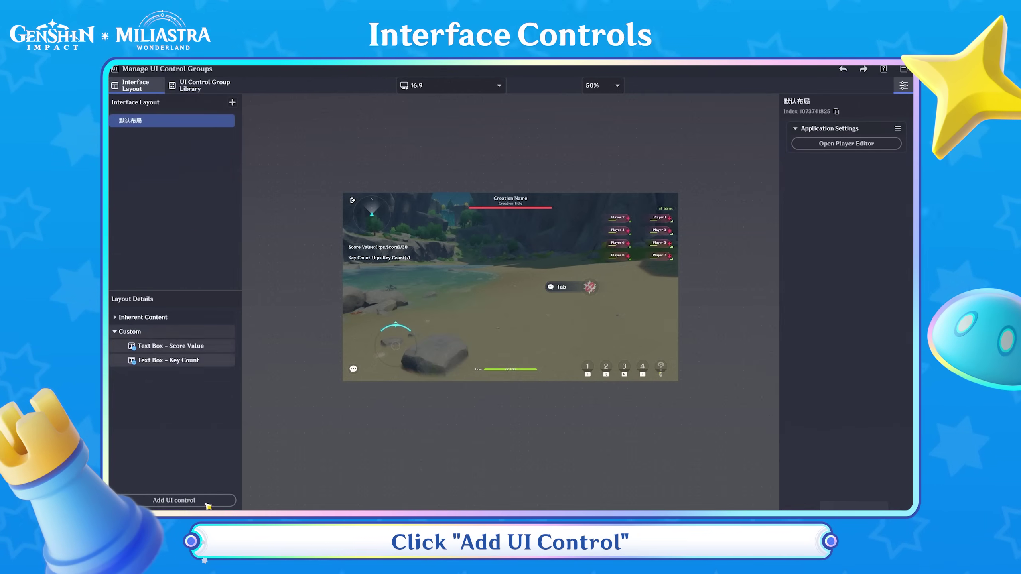
{"action": "left_click", "coordinate": [174, 500]}
{"action": "left_click", "coordinate": [325, 358]}
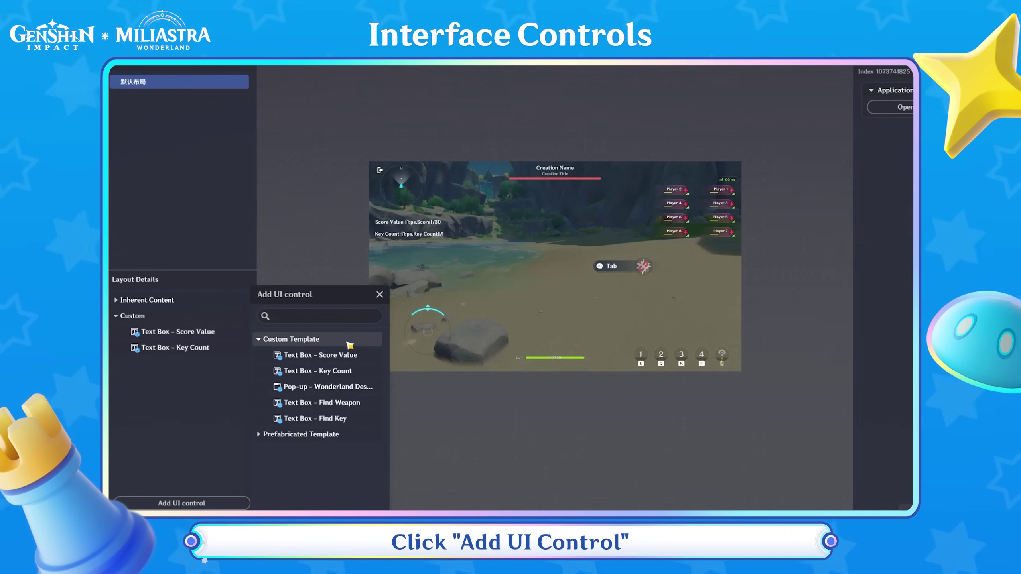
{"action": "left_click", "coordinate": [381, 388]}
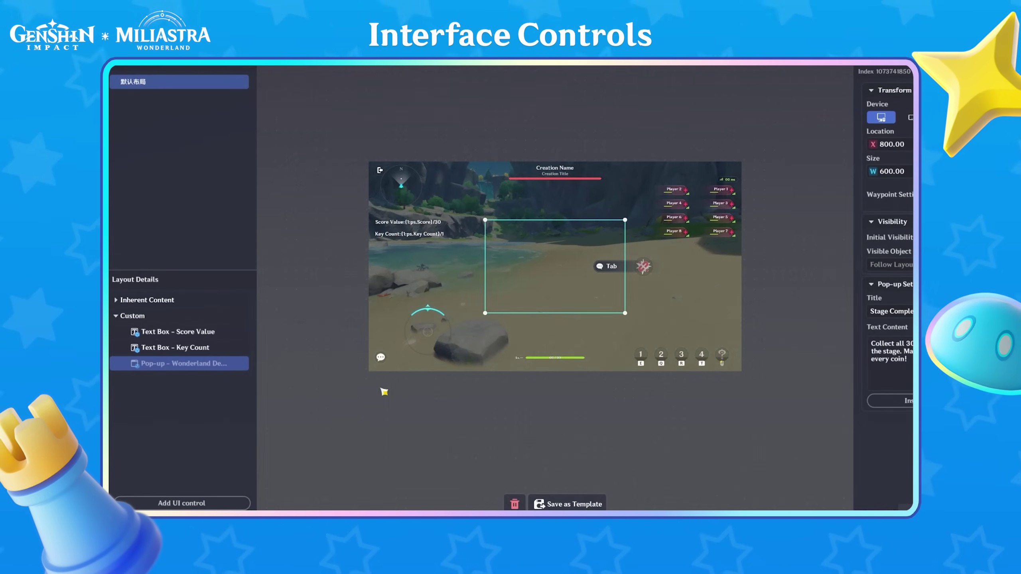
{"action": "left_click", "coordinate": [232, 503]}
{"action": "left_click", "coordinate": [361, 339]}
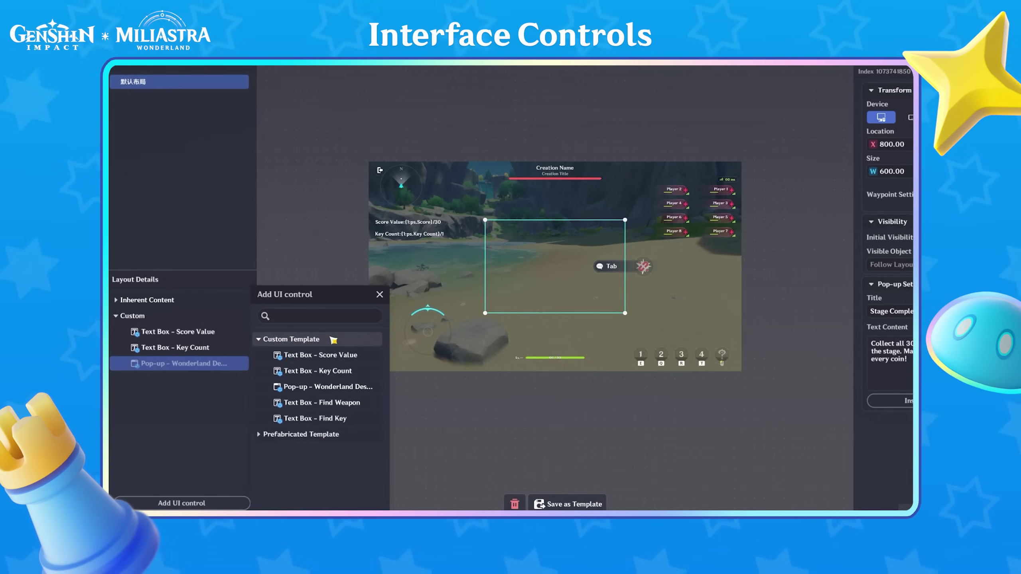
{"action": "left_click", "coordinate": [364, 402]}
{"action": "left_click", "coordinate": [244, 503]}
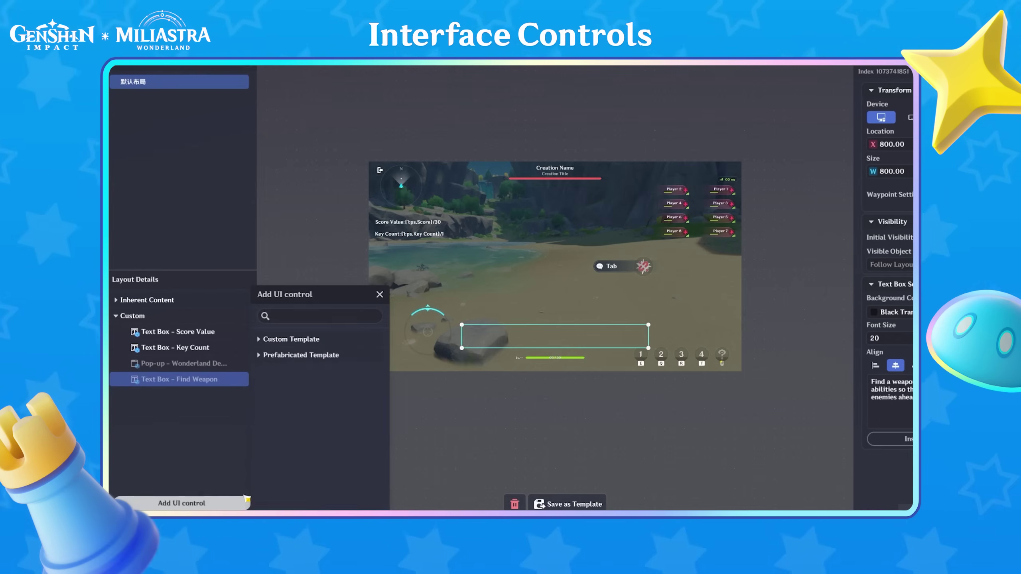
{"action": "left_click", "coordinate": [361, 339]}
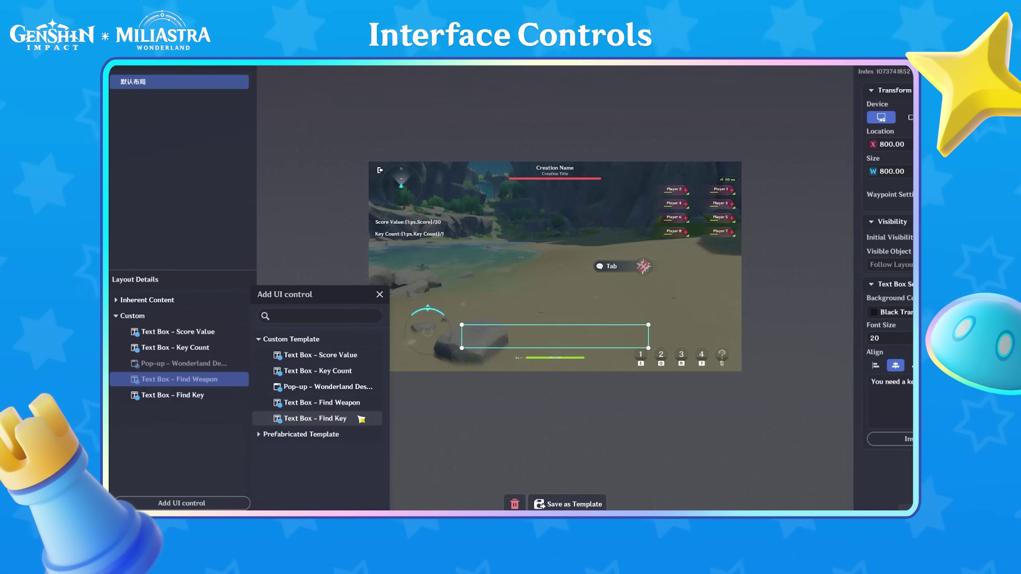
{"action": "left_click", "coordinate": [361, 419]}
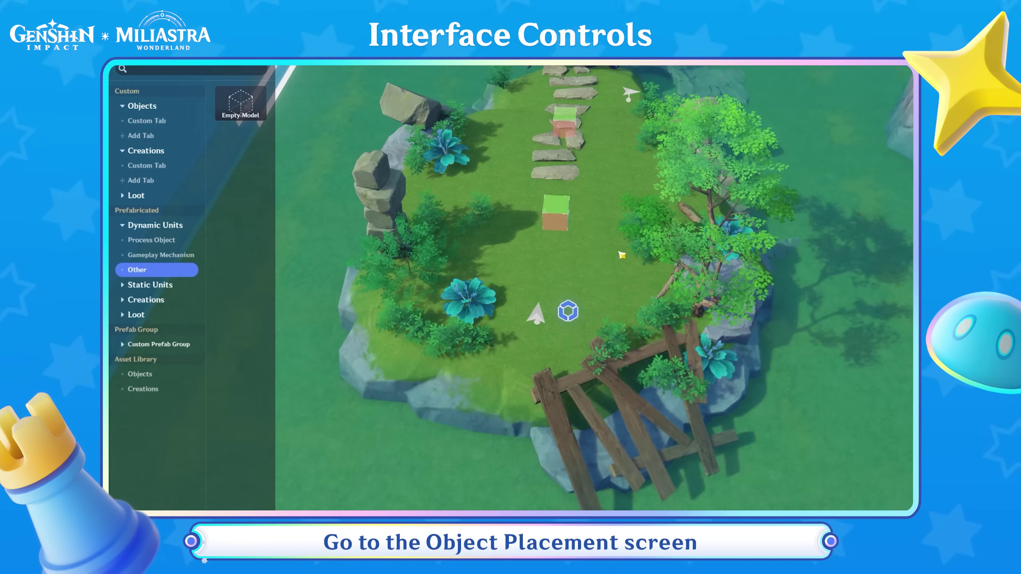
Place an empty model near the stone path, disable its native collision, and add a Collision Trigger component
{"action": "left_click_drag", "start_coordinate": [241, 104], "coordinate": [546, 290]}
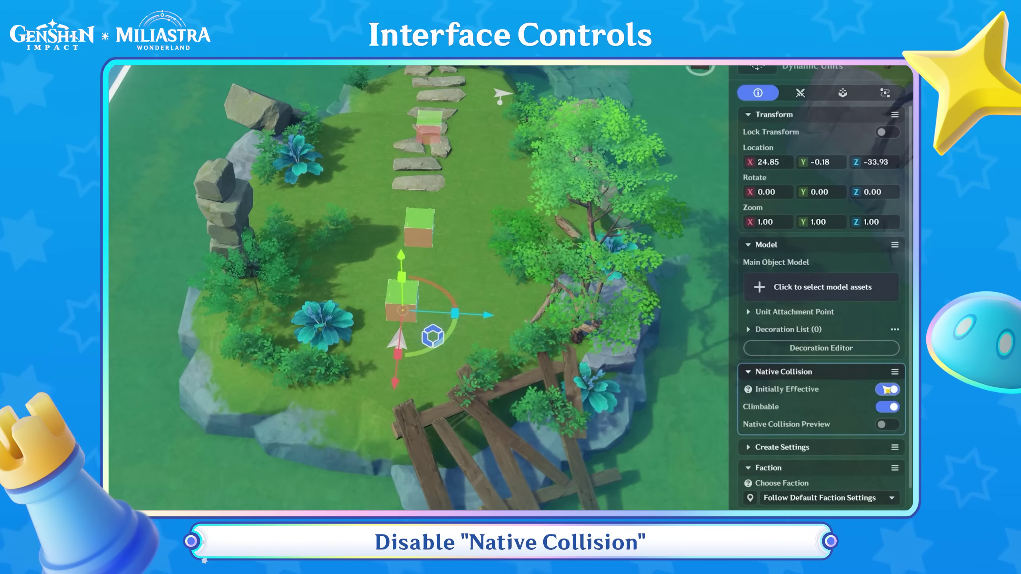
{"action": "left_click", "coordinate": [891, 370]}
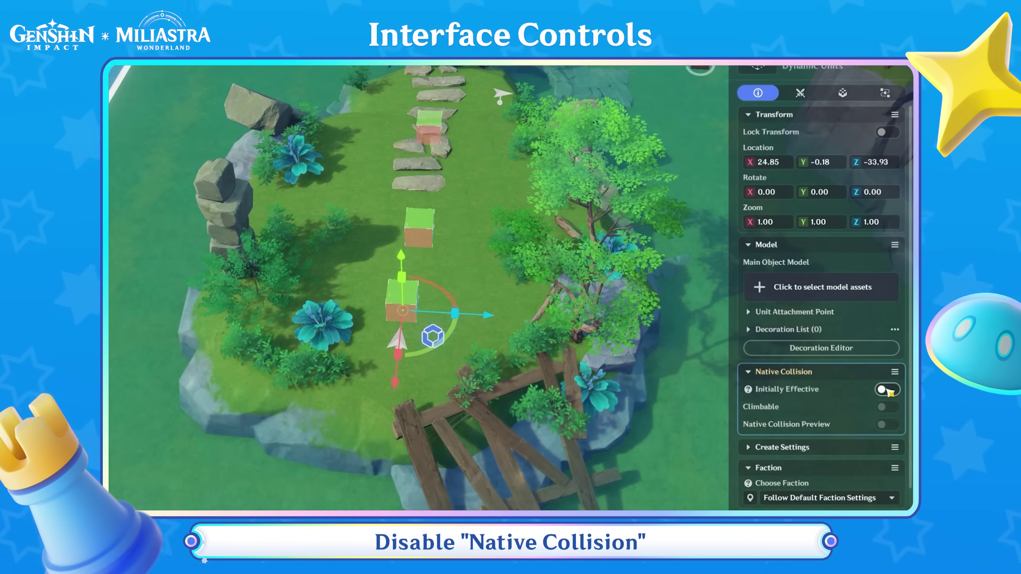
{"action": "left_click", "coordinate": [842, 93]}
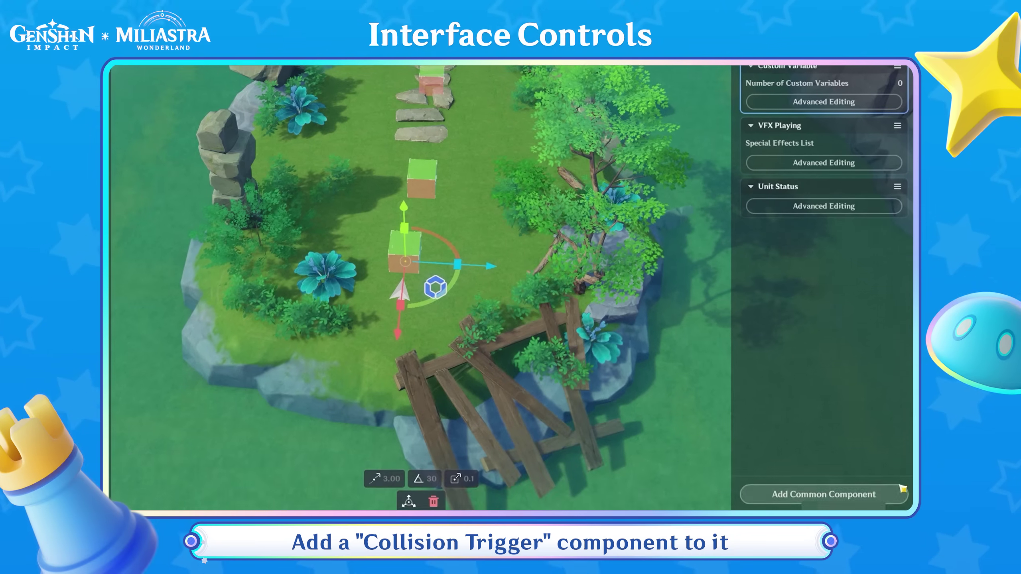
{"action": "left_click", "coordinate": [904, 488]}
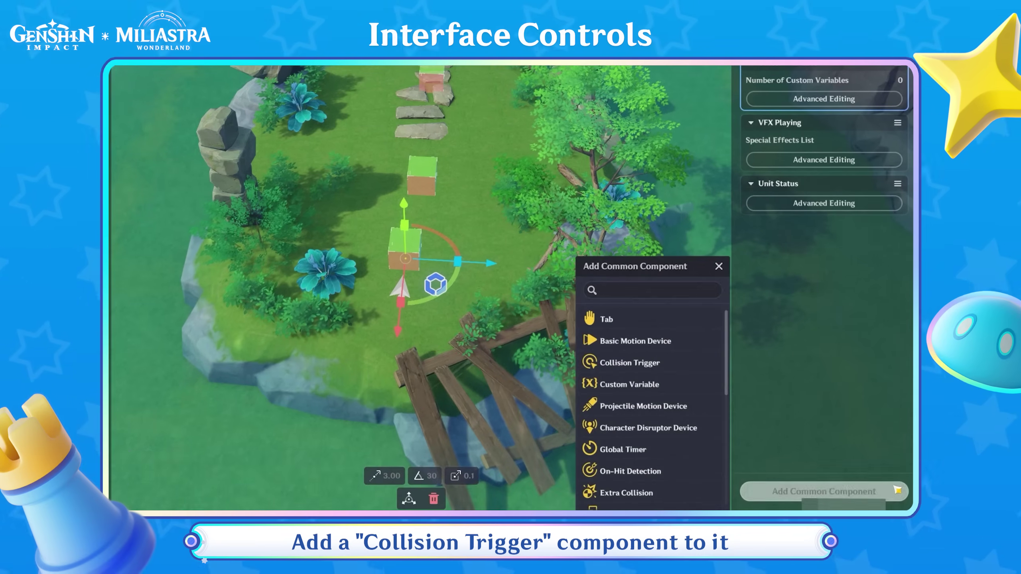
{"action": "left_click", "coordinate": [698, 364]}
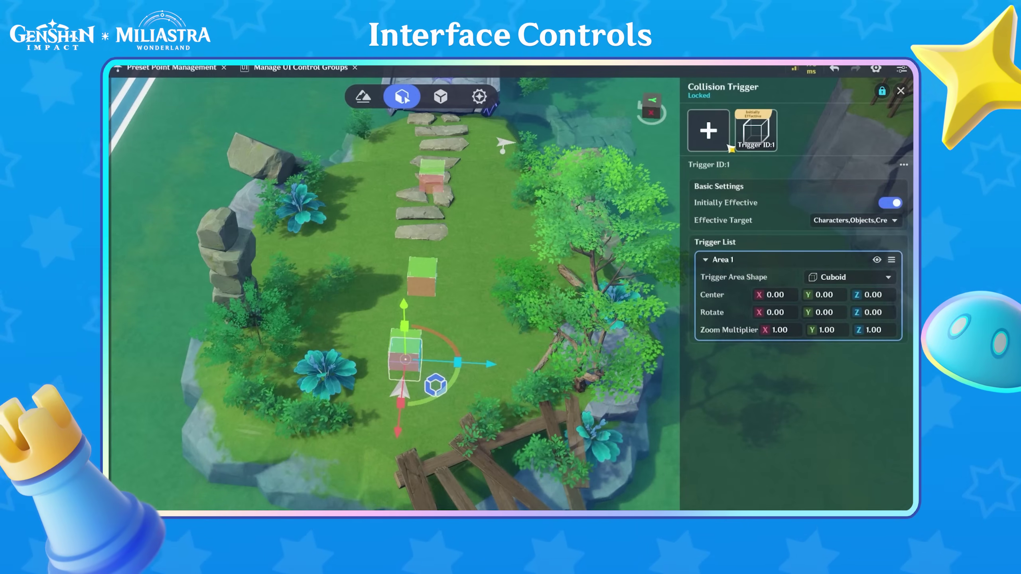
Exclude objects and creations as trigger targets, set area centre Y to 1 and scale to 4 × 2 × 8
{"action": "left_click", "coordinate": [894, 222]}
{"action": "left_click", "coordinate": [892, 253]}
{"action": "left_click", "coordinate": [892, 269]}
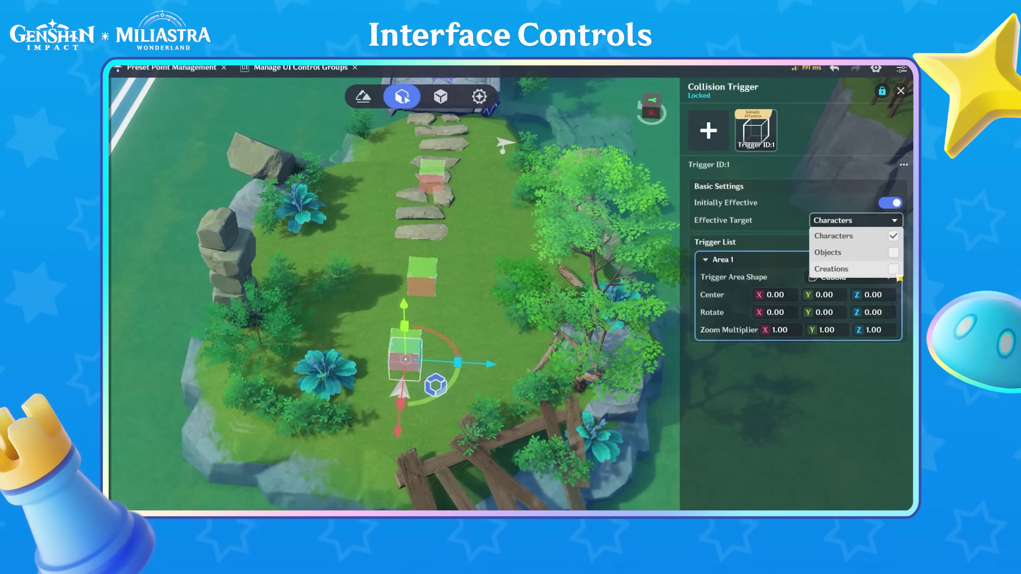
{"action": "left_click", "coordinate": [824, 294]}
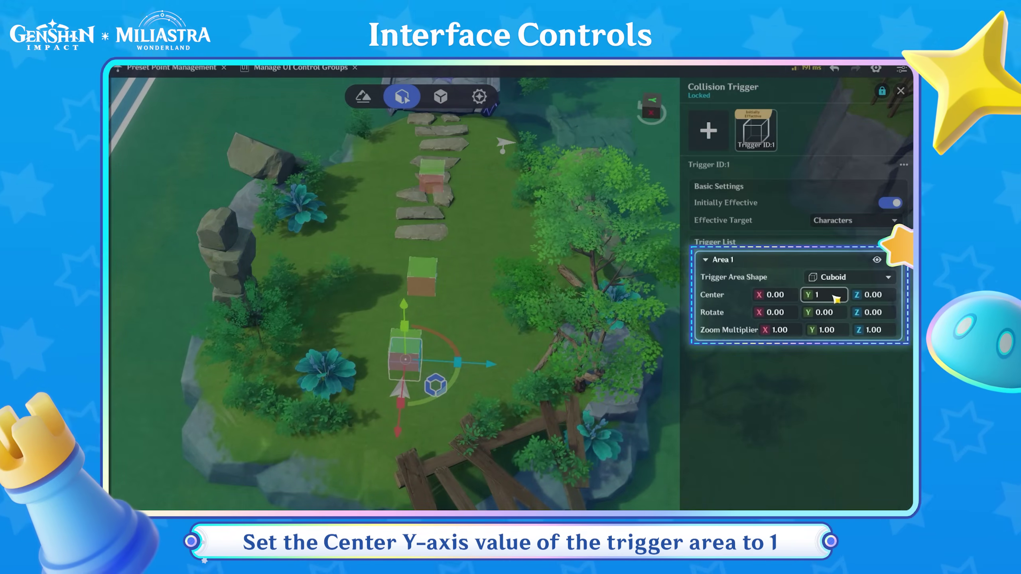
{"action": "left_click", "coordinate": [796, 330]}
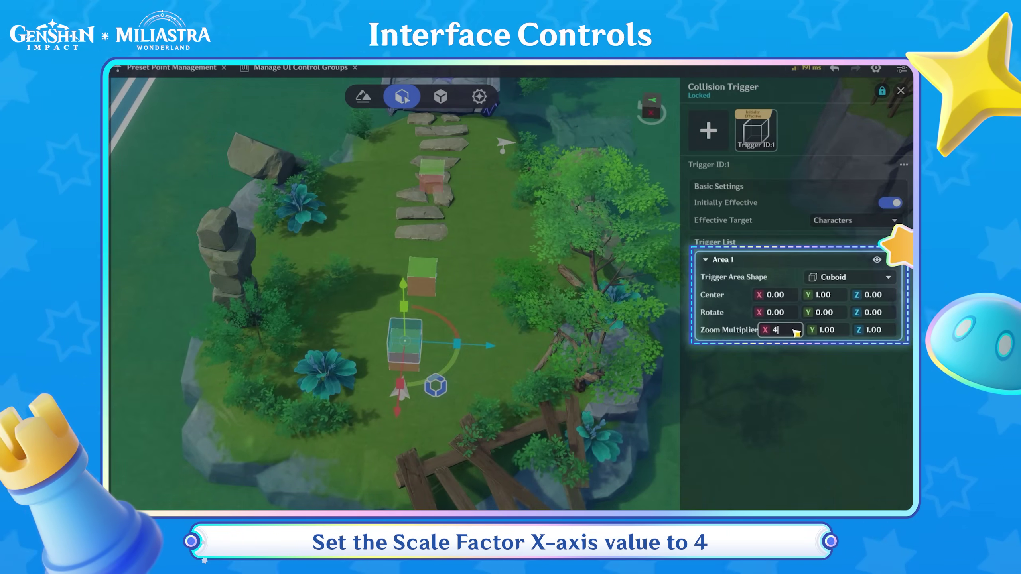
{"action": "left_click", "coordinate": [843, 331]}
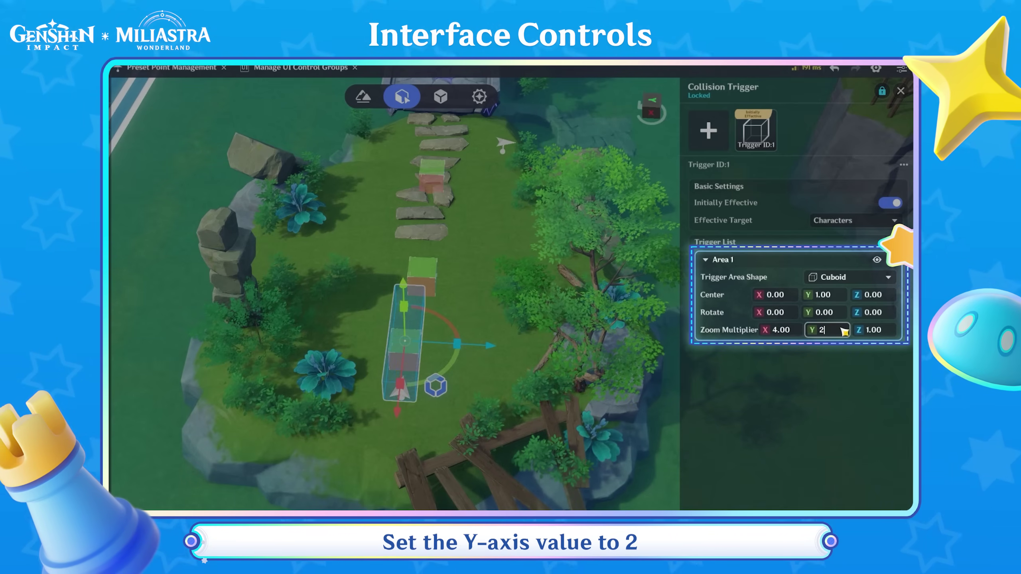
{"action": "left_click", "coordinate": [889, 330]}
{"action": "left_click", "coordinate": [860, 400]}
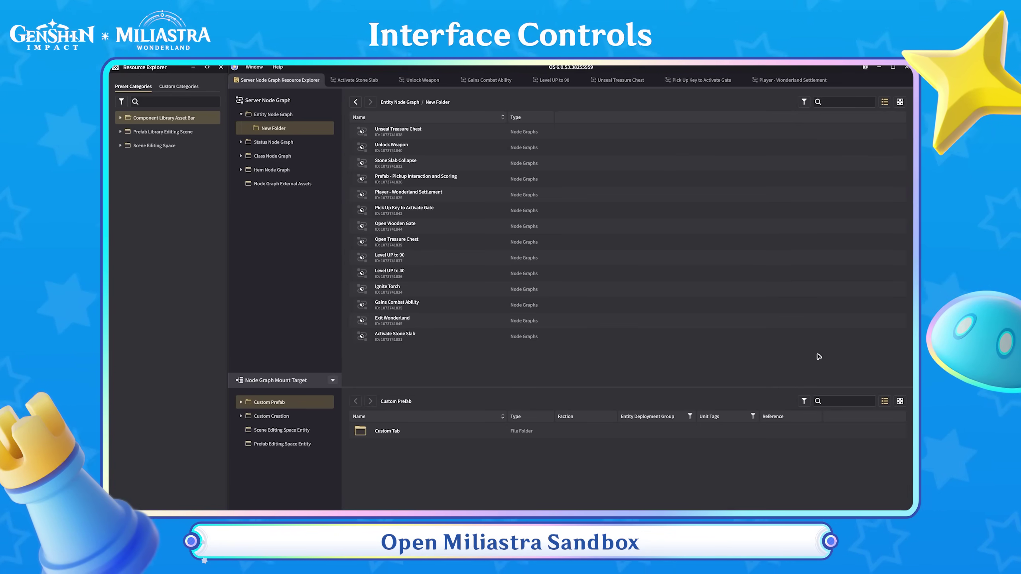
Create a node graph in New Folder, rename it 'Pop-up - Wonderland Description', and open it
{"action": "right_click", "coordinate": [529, 362]}
{"action": "left_click", "coordinate": [580, 366]}
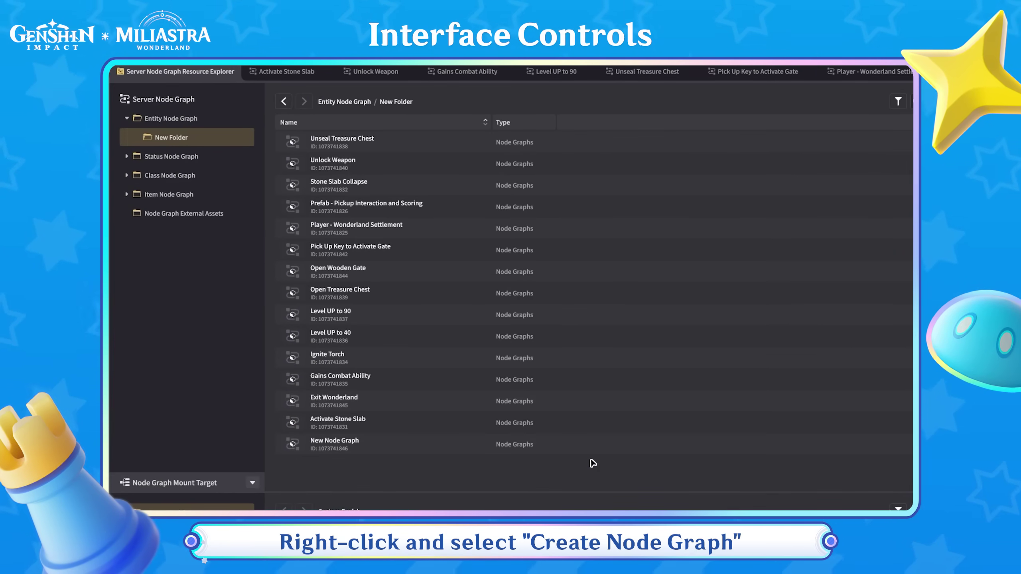
{"action": "right_click", "coordinate": [387, 441]}
{"action": "left_click", "coordinate": [425, 464]}
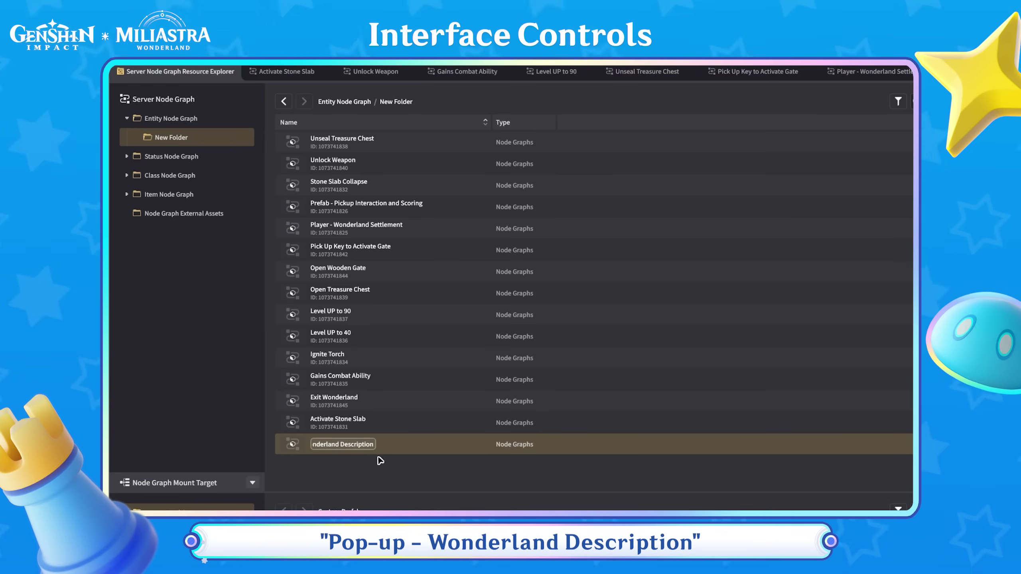
{"action": "key", "text": "Return"}
{"action": "left_click", "coordinate": [467, 230]}
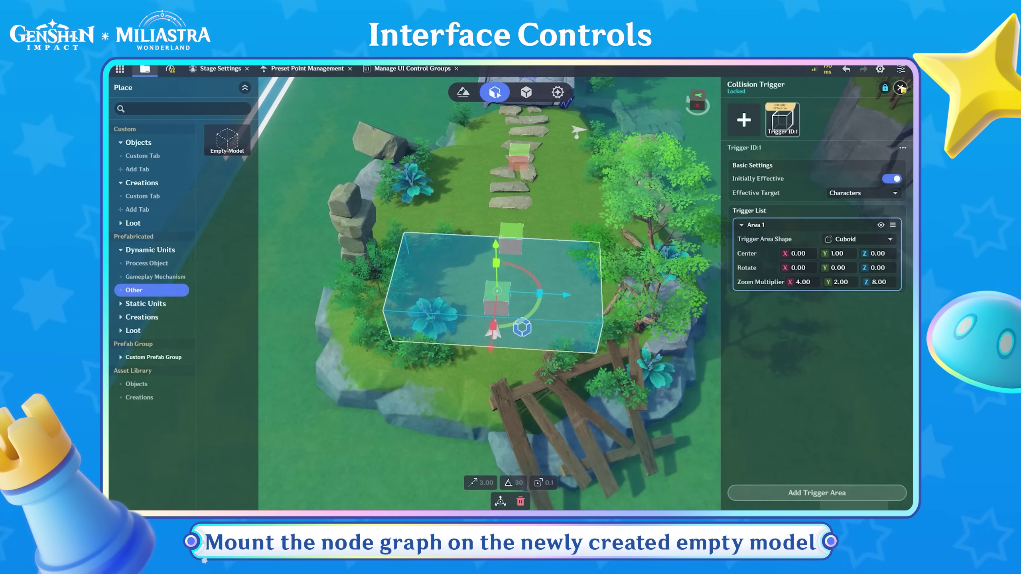
Close the Collision Trigger settings and attach Pop-up - Wonderland Description to the empty model's node graphs
{"action": "left_click", "coordinate": [900, 88]}
{"action": "left_click", "coordinate": [889, 130]}
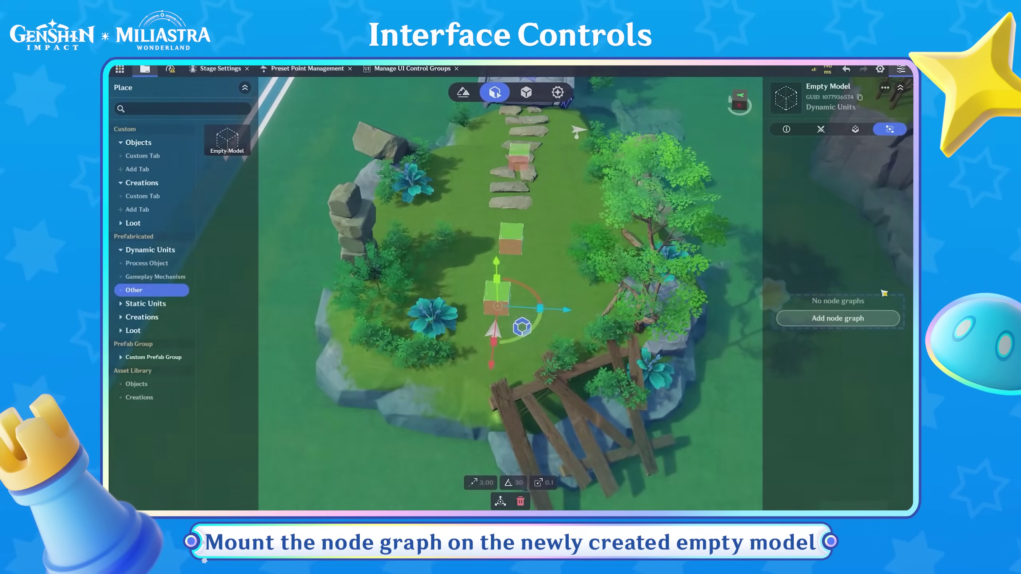
{"action": "left_click", "coordinate": [837, 318]}
{"action": "scroll", "coordinate": [746, 433], "scroll_direction": "down", "scroll_amount": 3}
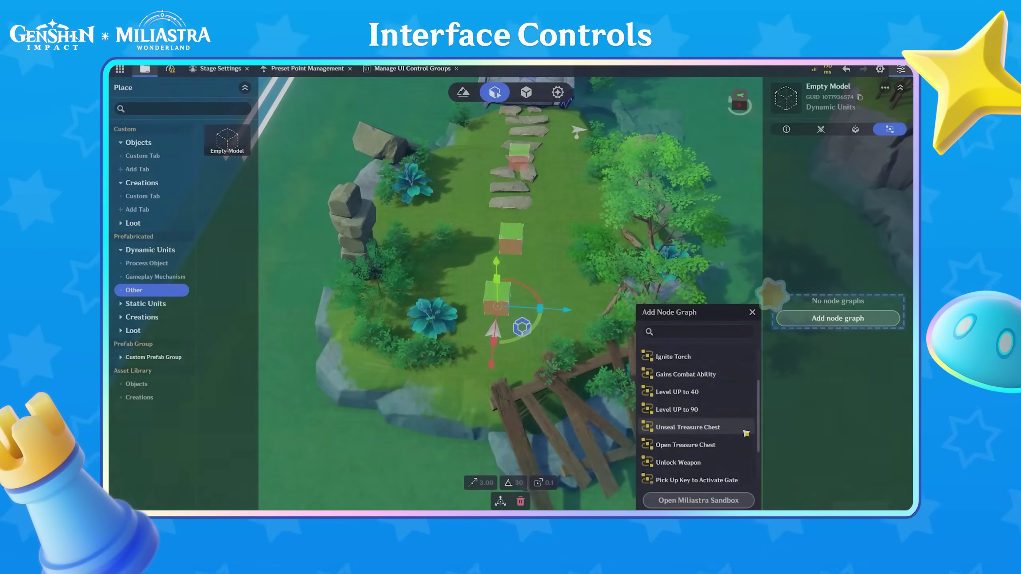
{"action": "scroll", "coordinate": [746, 442], "scroll_direction": "down", "scroll_amount": 3}
{"action": "left_click", "coordinate": [746, 474]}
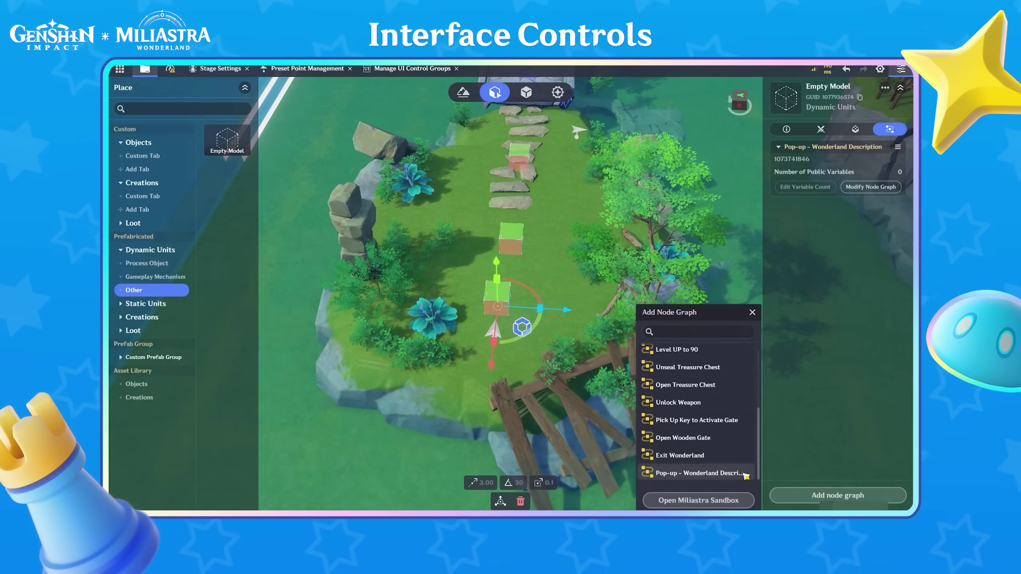
{"action": "left_click", "coordinate": [835, 394]}
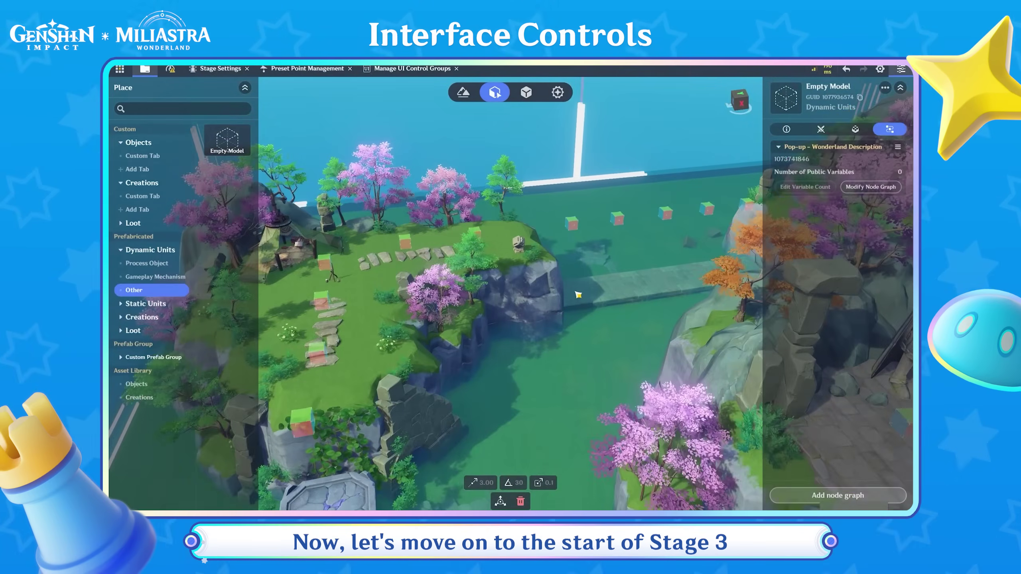
Place an empty model on the grass below the stone circle and turn off its native collision
{"action": "key", "text": "w"}
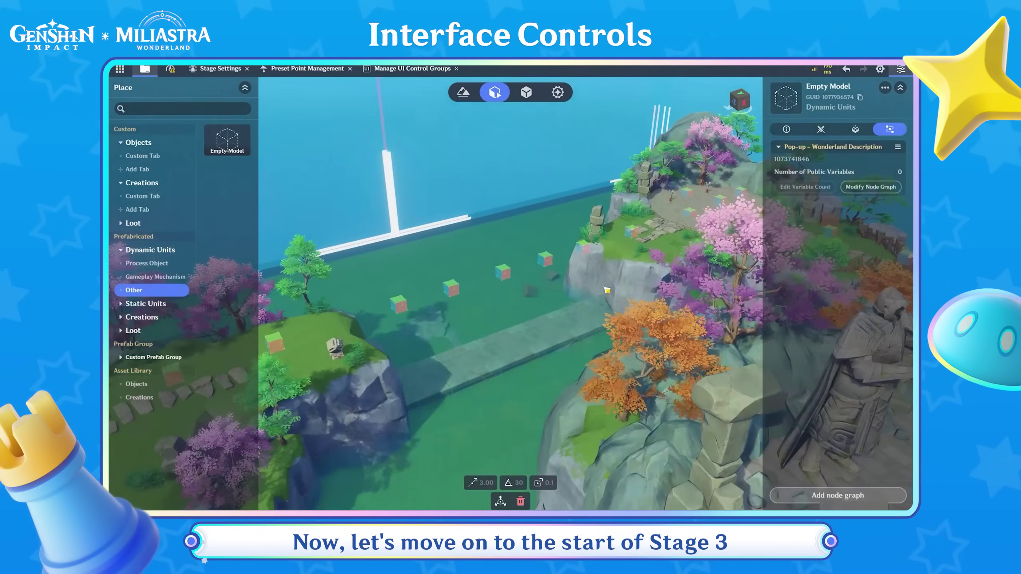
{"action": "key", "text": "w"}
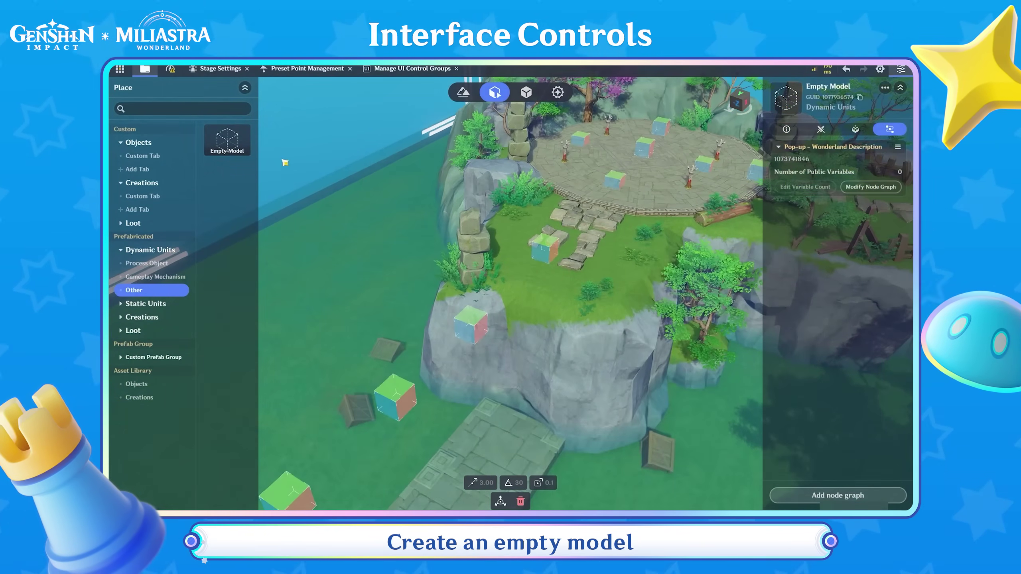
{"action": "left_click", "coordinate": [227, 140]}
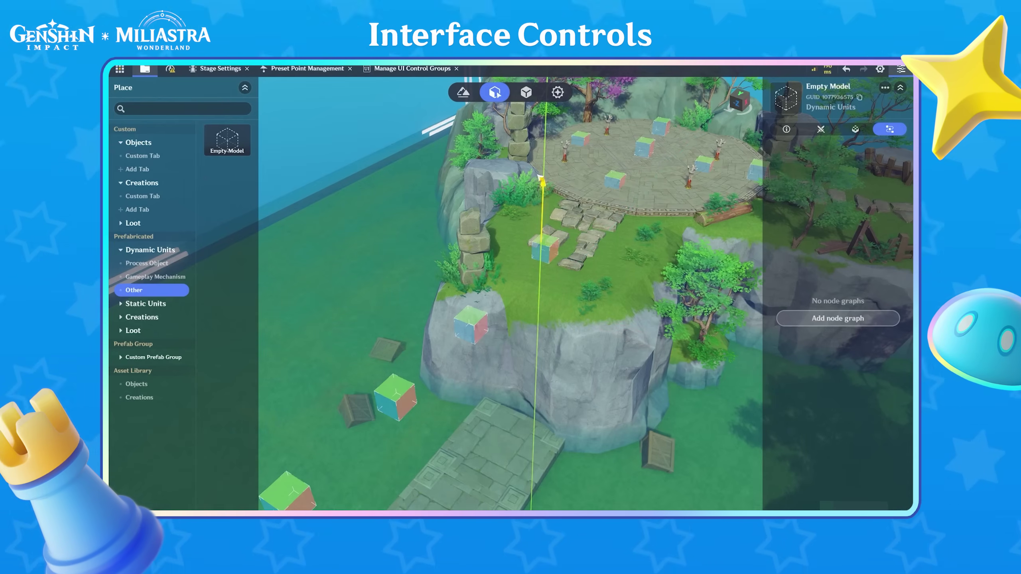
{"action": "left_click", "coordinate": [543, 282]}
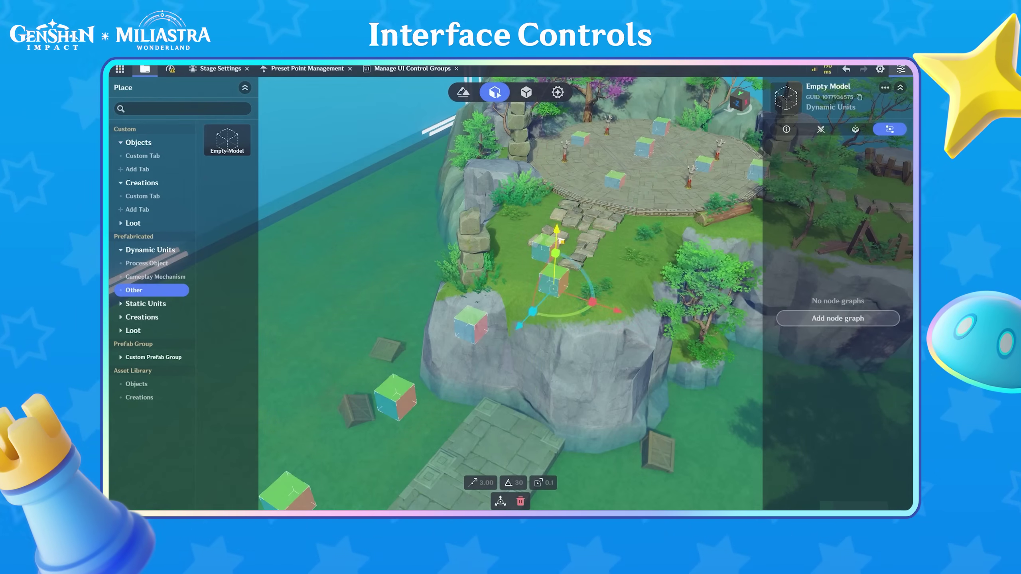
{"action": "left_click", "coordinate": [789, 134]}
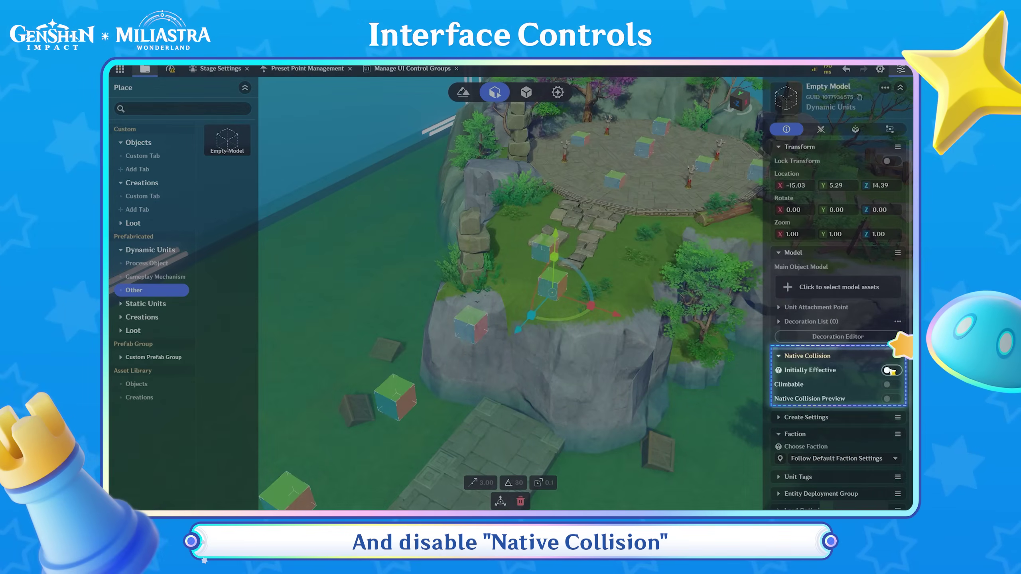
{"action": "left_click", "coordinate": [891, 371]}
Add a Collision Trigger with one trigger area targeting only Characters, centre Y 1
{"action": "left_click", "coordinate": [856, 130]}
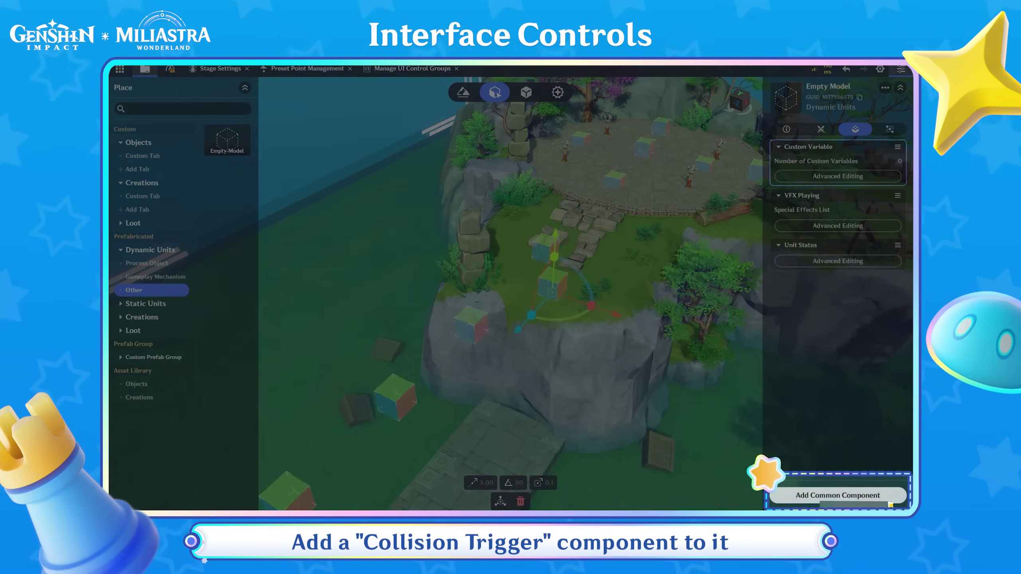
{"action": "left_click", "coordinate": [889, 503]}
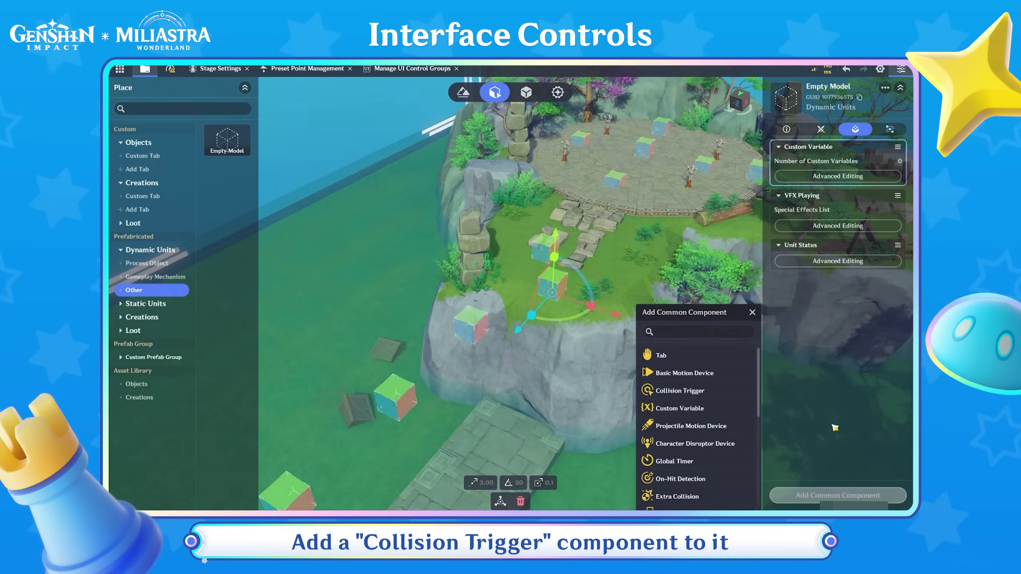
{"action": "left_click", "coordinate": [746, 392]}
{"action": "left_click", "coordinate": [838, 320]}
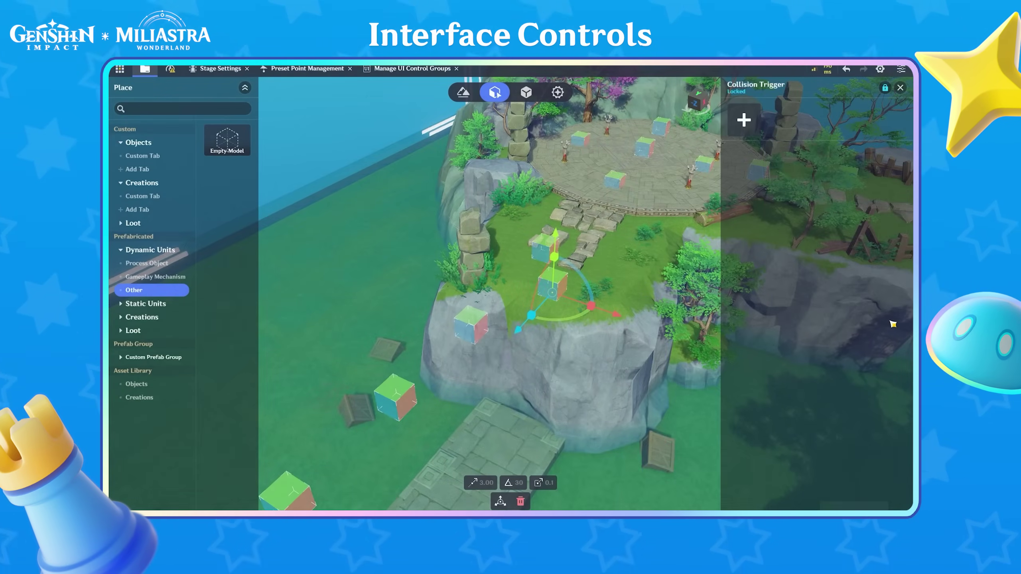
{"action": "left_click", "coordinate": [754, 130]}
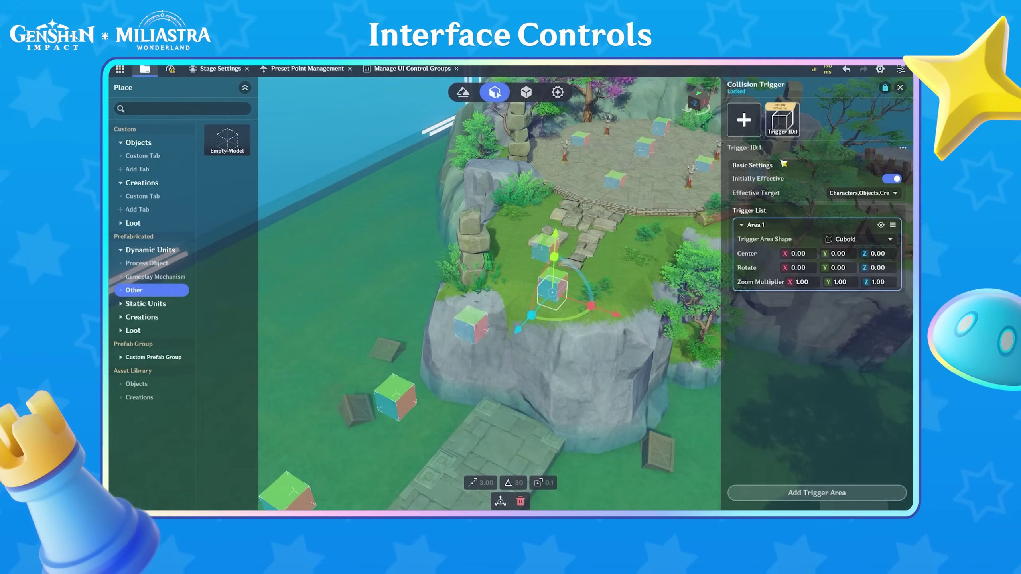
{"action": "left_click", "coordinate": [894, 193]}
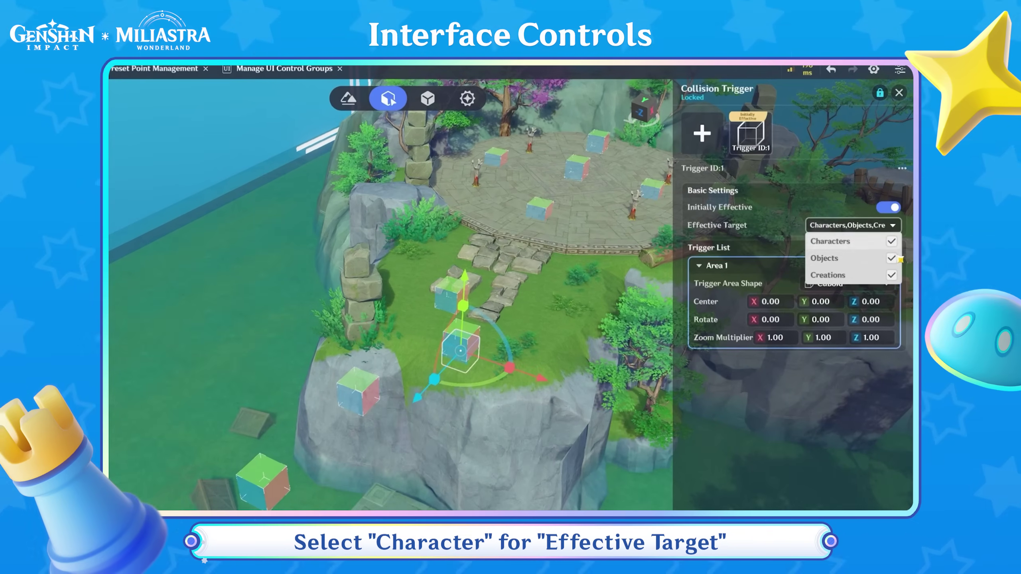
{"action": "left_click", "coordinate": [892, 240]}
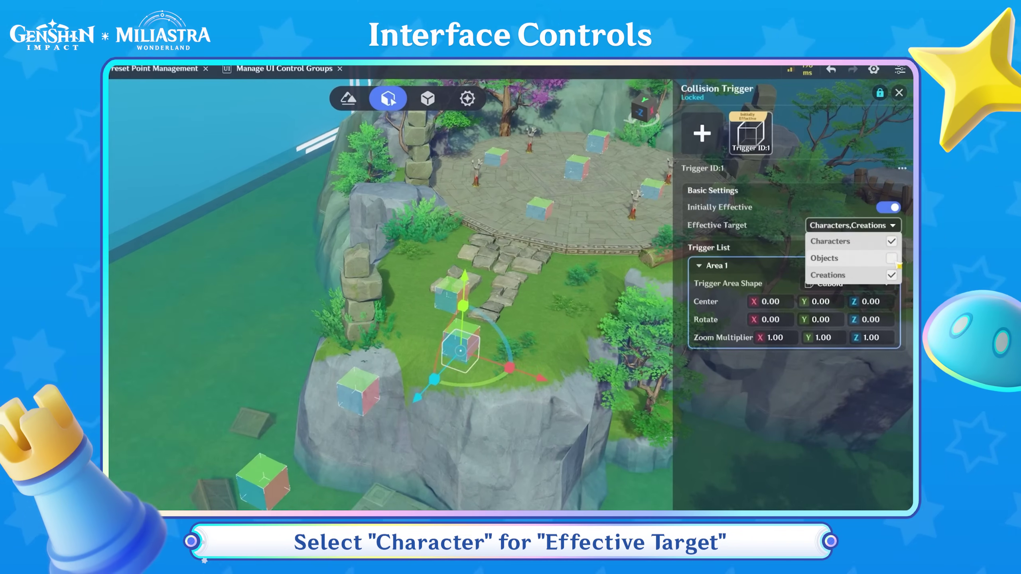
{"action": "left_click", "coordinate": [892, 255]}
{"action": "left_click", "coordinate": [879, 366]}
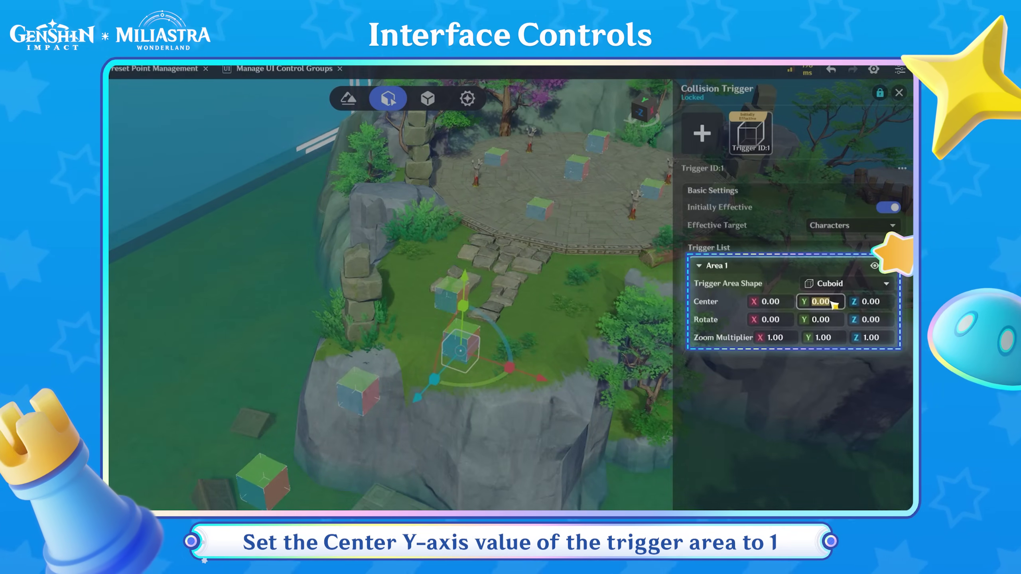
{"action": "type", "text": "1"}
{"action": "key", "text": "Return"}
Scale the trigger area to X 6, Y 2, Z 4
{"action": "left_click", "coordinate": [790, 340]}
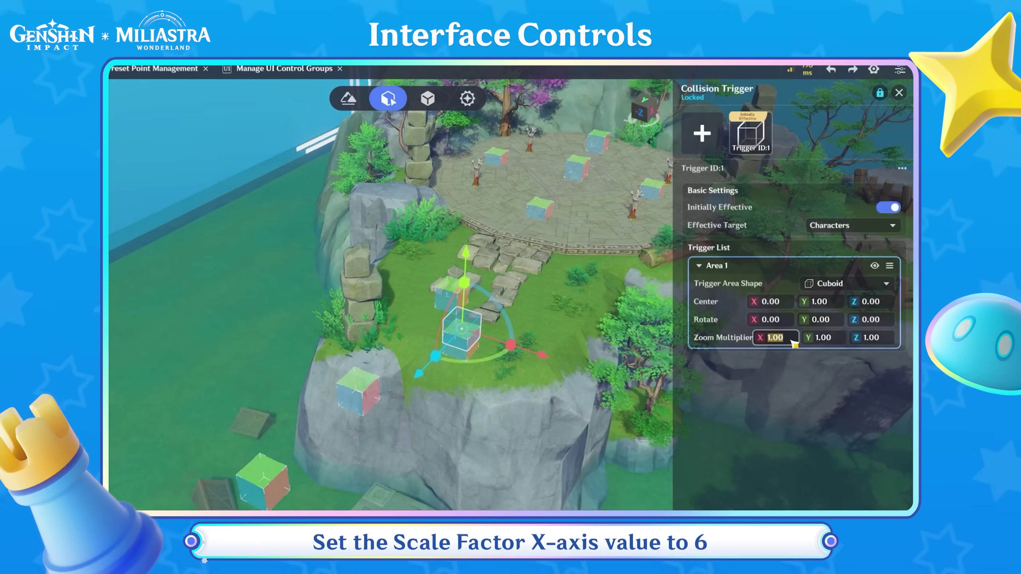
{"action": "type", "text": "6"}
{"action": "left_click", "coordinate": [837, 343]}
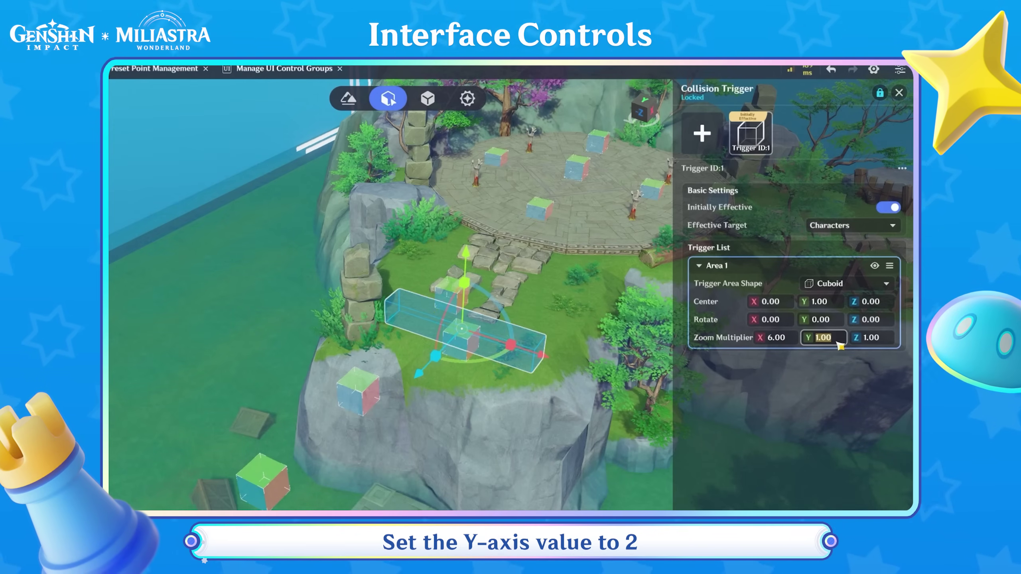
{"action": "type", "text": "2"}
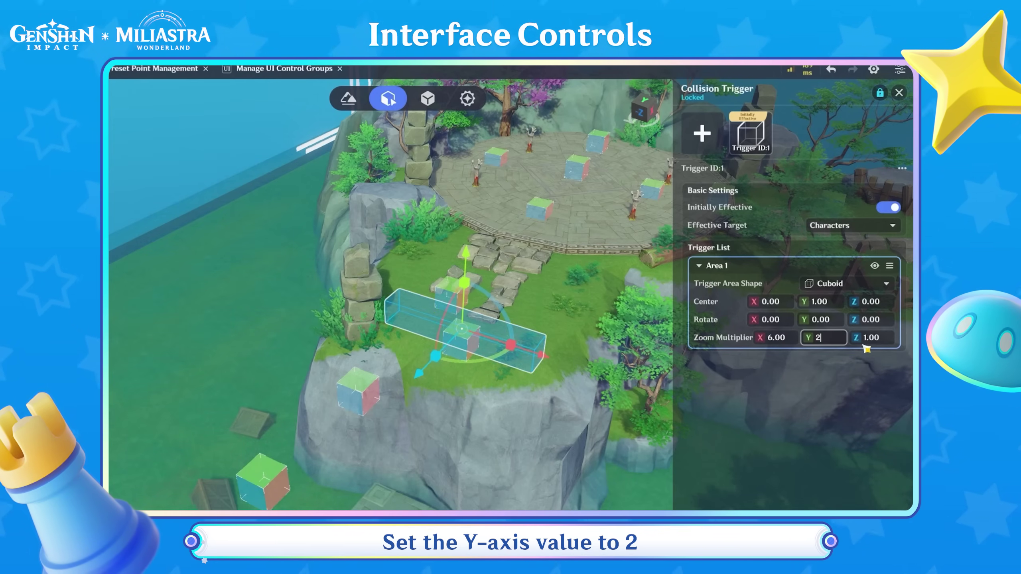
{"action": "left_click", "coordinate": [886, 340]}
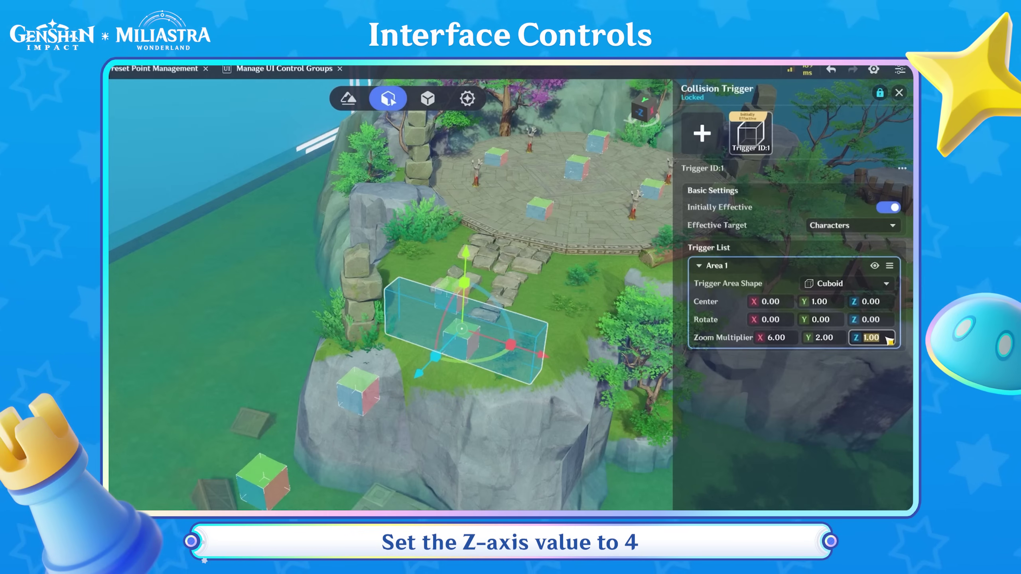
{"action": "type", "text": "4"}
{"action": "key", "text": "Return"}
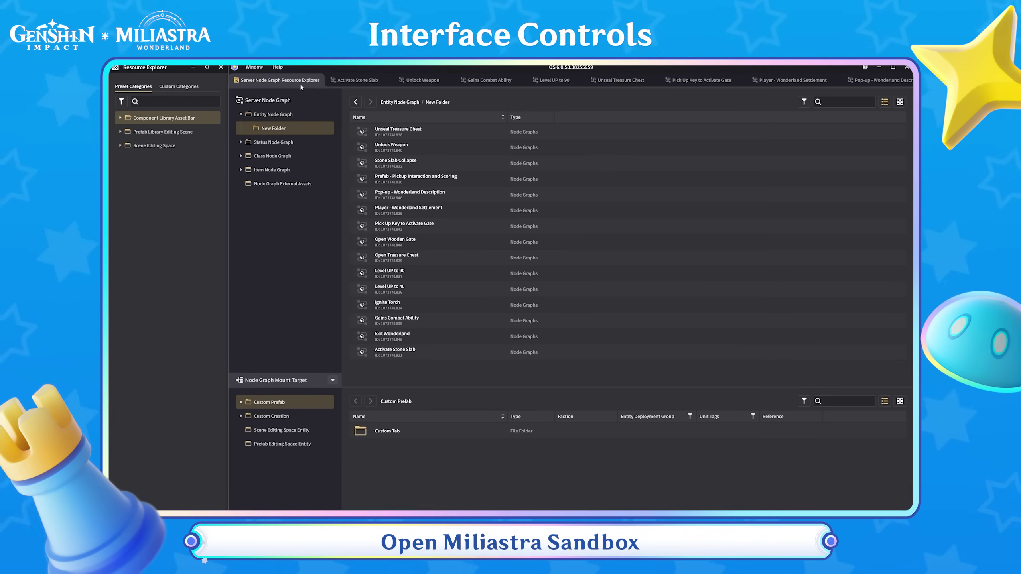
Duplicate the Pop-up - Wonderland Description graph and rename the copy Text Box - Find Weapon
{"action": "right_click", "coordinate": [459, 197]}
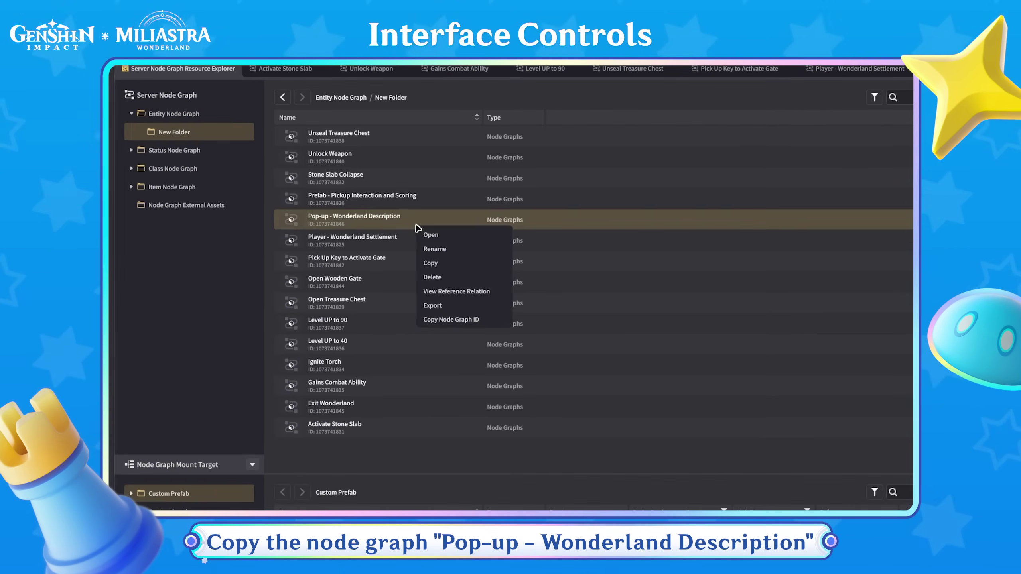
{"action": "left_click", "coordinate": [458, 265]}
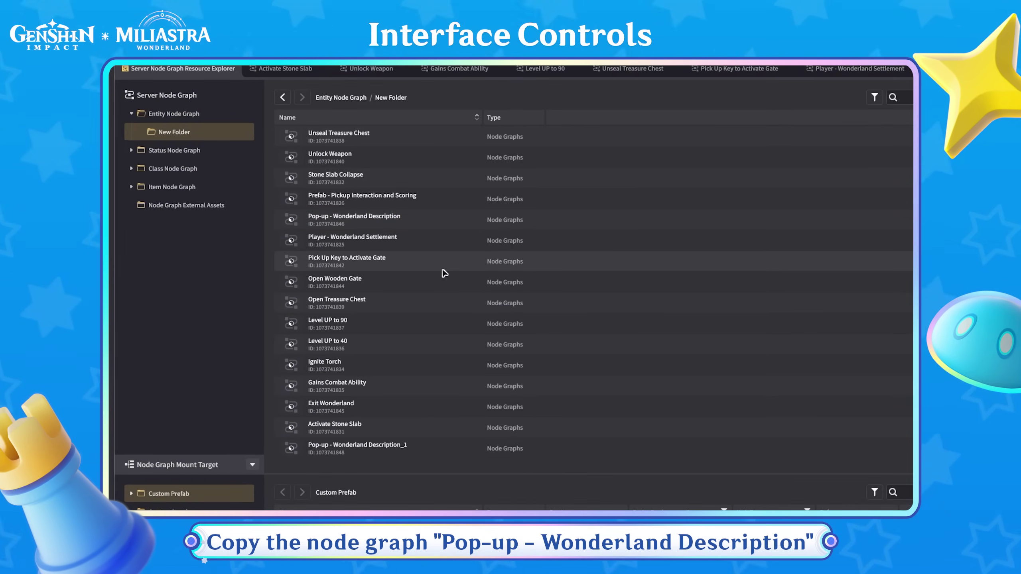
{"action": "right_click", "coordinate": [424, 447]}
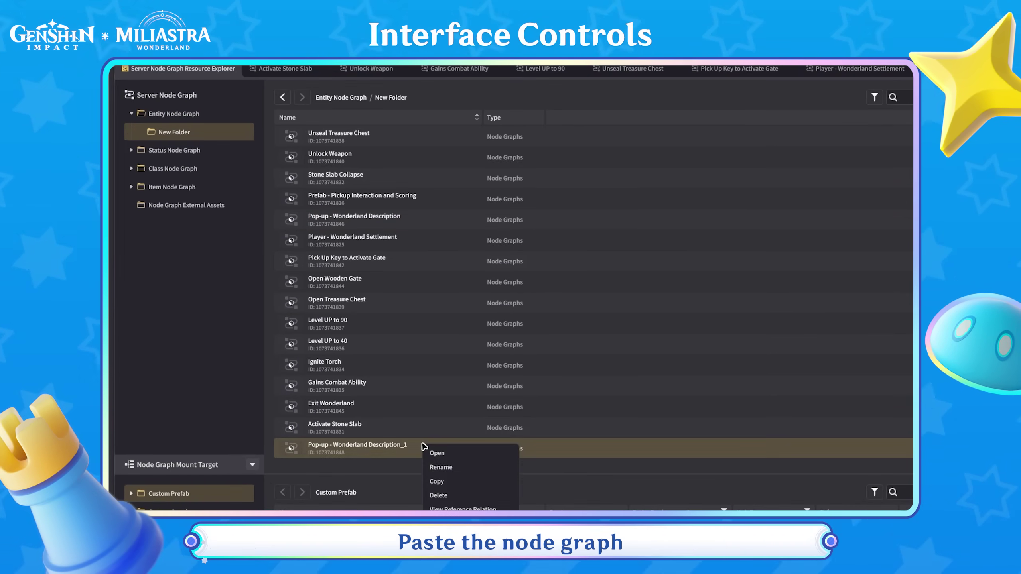
{"action": "left_click", "coordinate": [441, 467]}
{"action": "left_click_drag", "start_coordinate": [369, 447], "coordinate": [248, 435]}
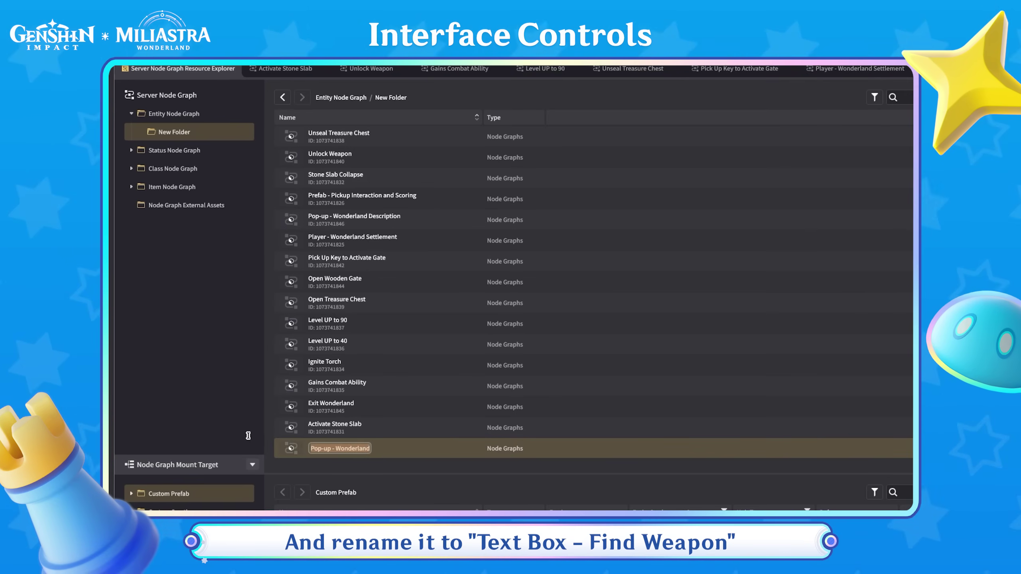
{"action": "key", "text": "Return"}
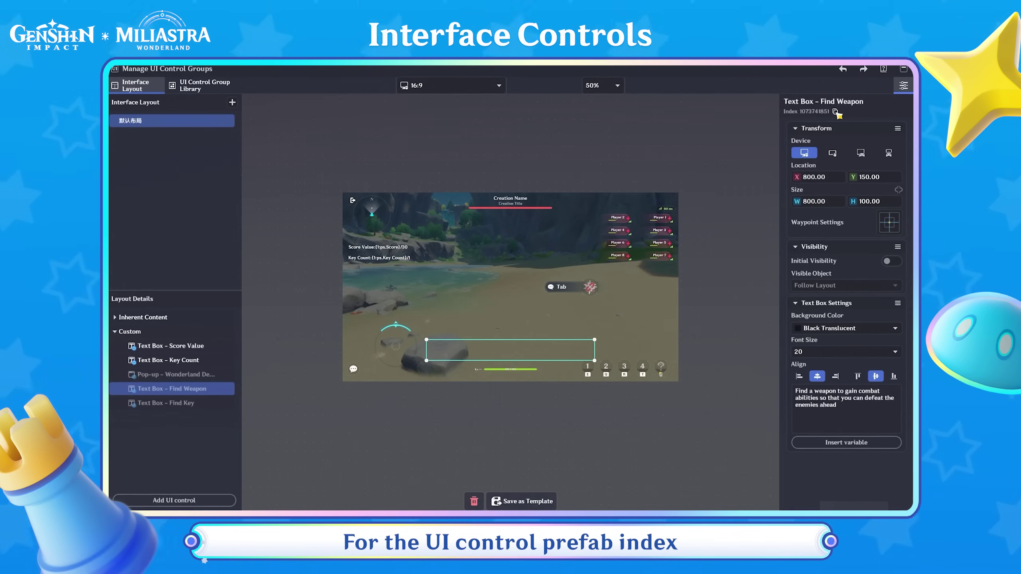
{"action": "key", "text": "ctrl+c"}
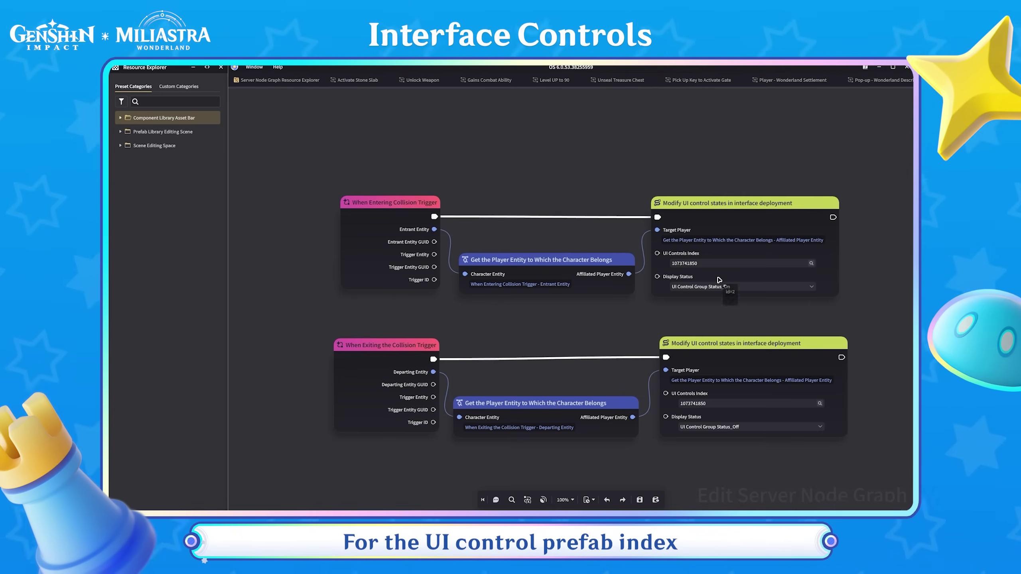
{"action": "left_click", "coordinate": [725, 263]}
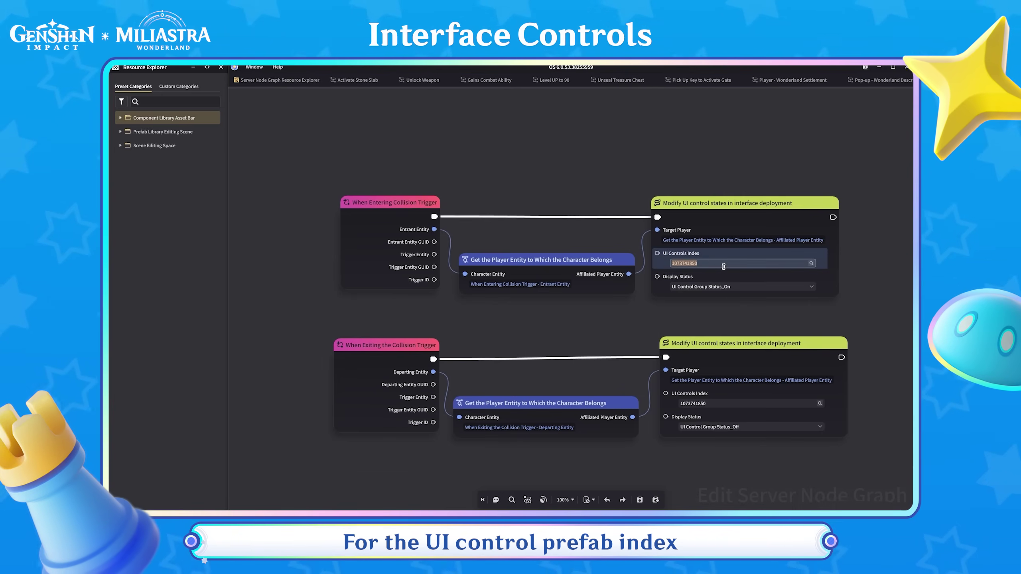
{"action": "key", "text": "ctrl+v"}
{"action": "left_click", "coordinate": [725, 401]}
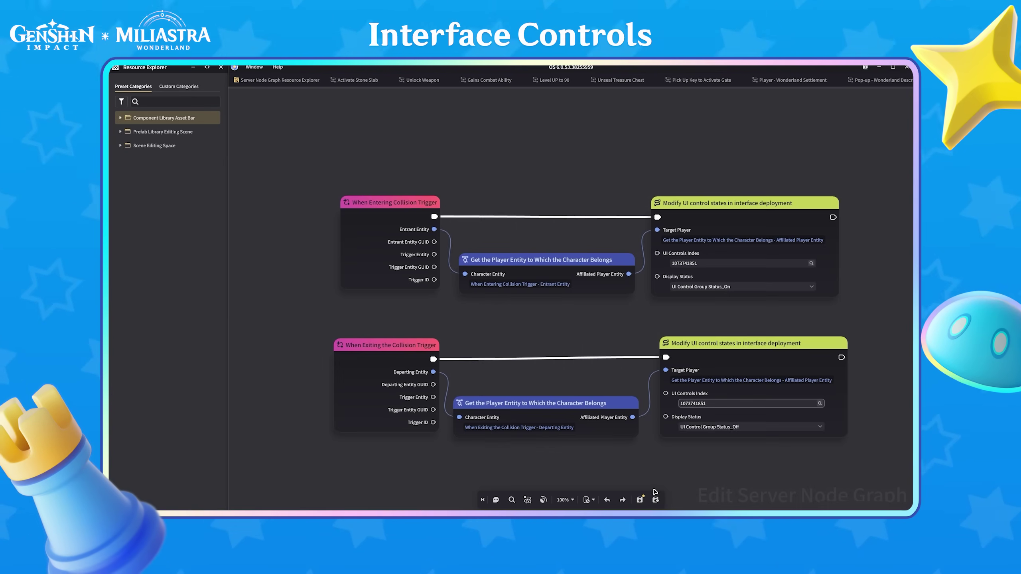
{"action": "left_click", "coordinate": [640, 500]}
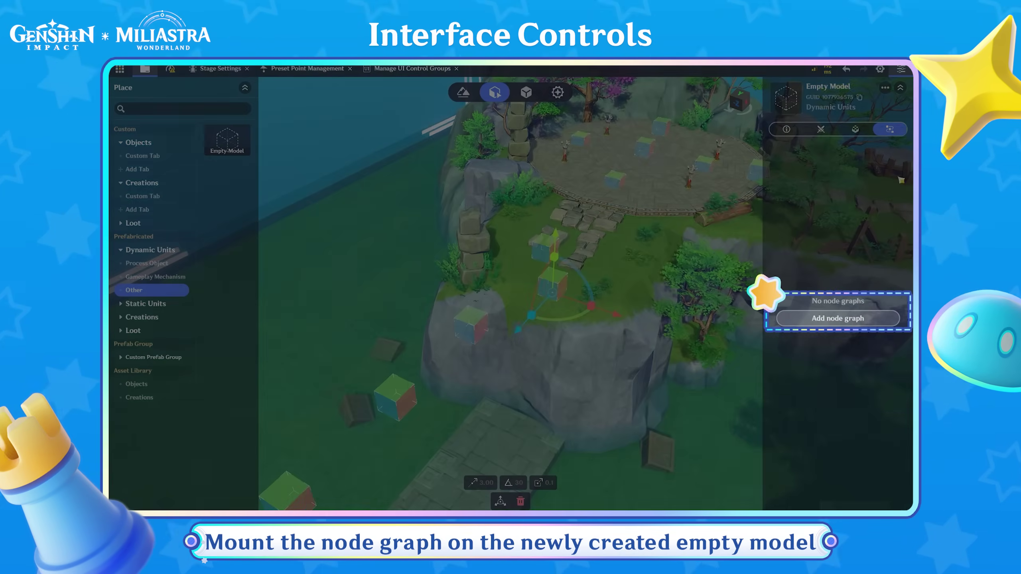
Attach the Text Box - Find Weapon graph to the second trigger's empty model
{"action": "left_click", "coordinate": [873, 319]}
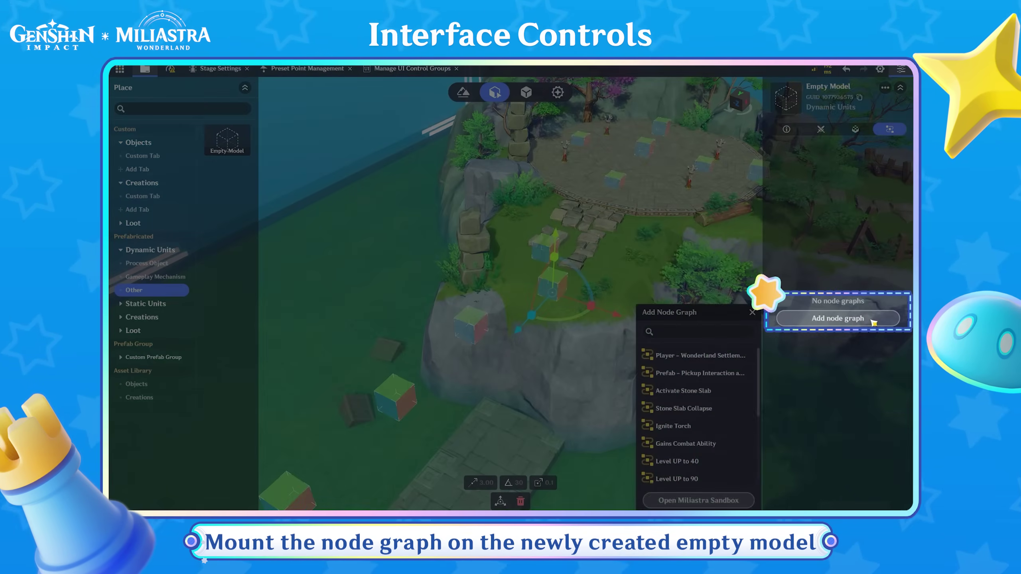
{"action": "scroll", "coordinate": [736, 443], "scroll_direction": "down", "scroll_amount": 3}
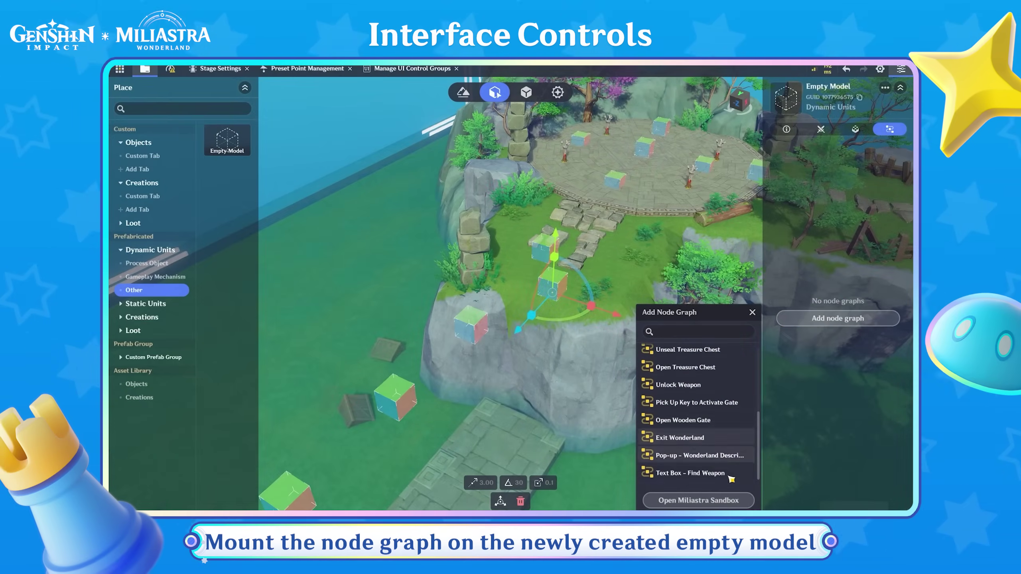
{"action": "left_click", "coordinate": [690, 473]}
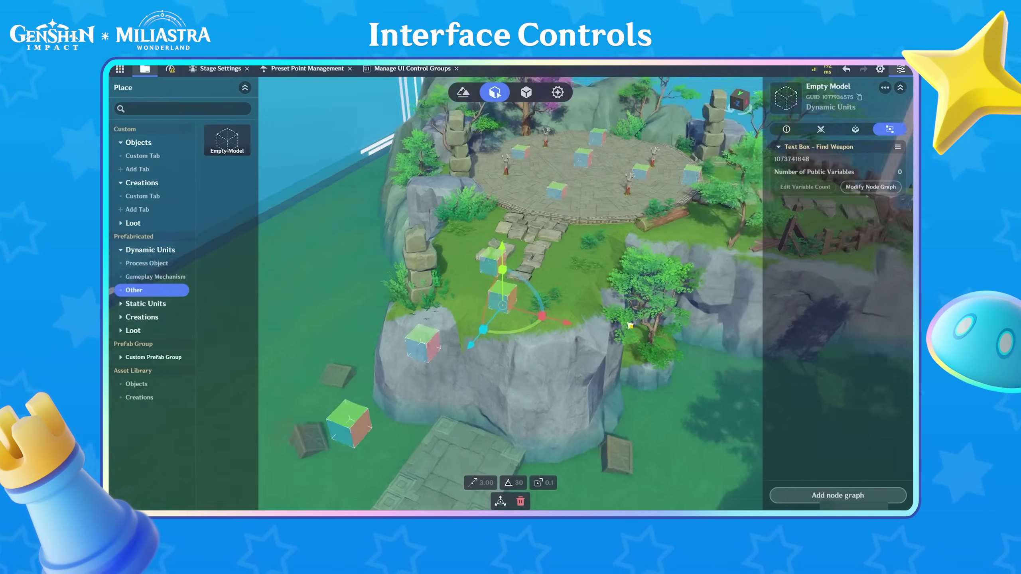
{"action": "key", "text": "w"}
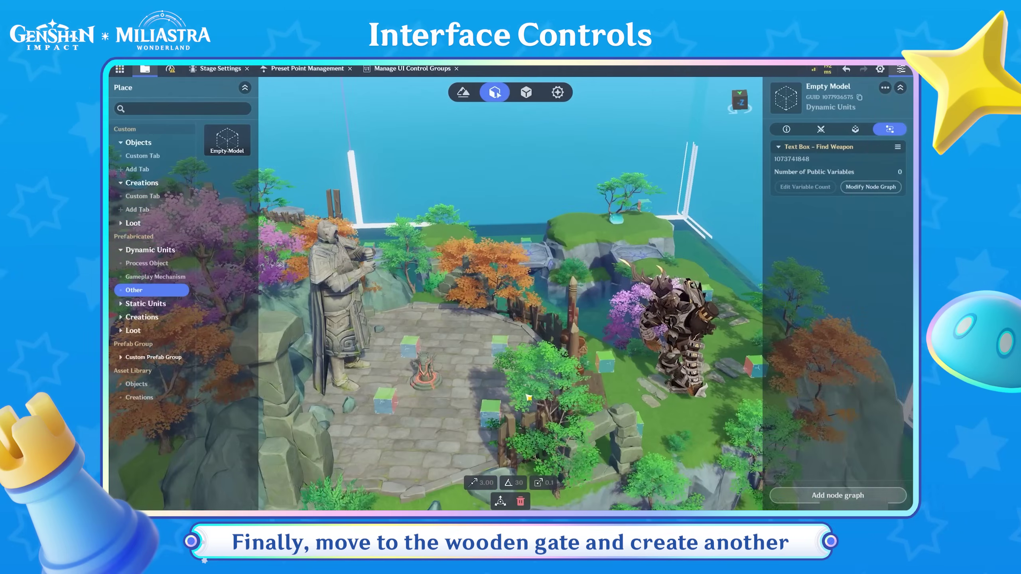
Place a new empty model at the wooden gate and give it a Collision Trigger component
{"action": "key", "text": "w"}
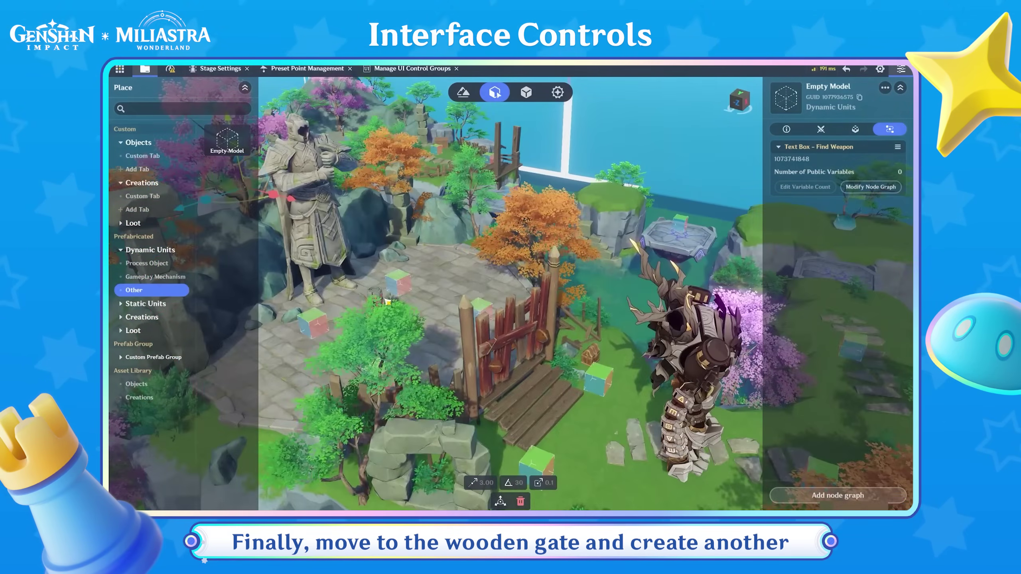
{"action": "left_click_drag", "start_coordinate": [227, 139], "coordinate": [538, 382]}
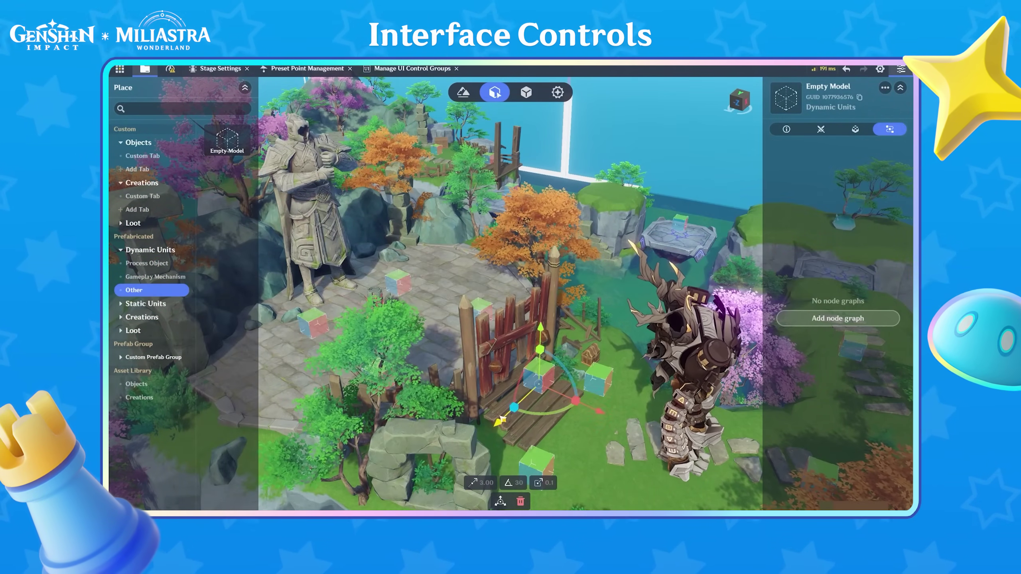
{"action": "left_click", "coordinate": [787, 129]}
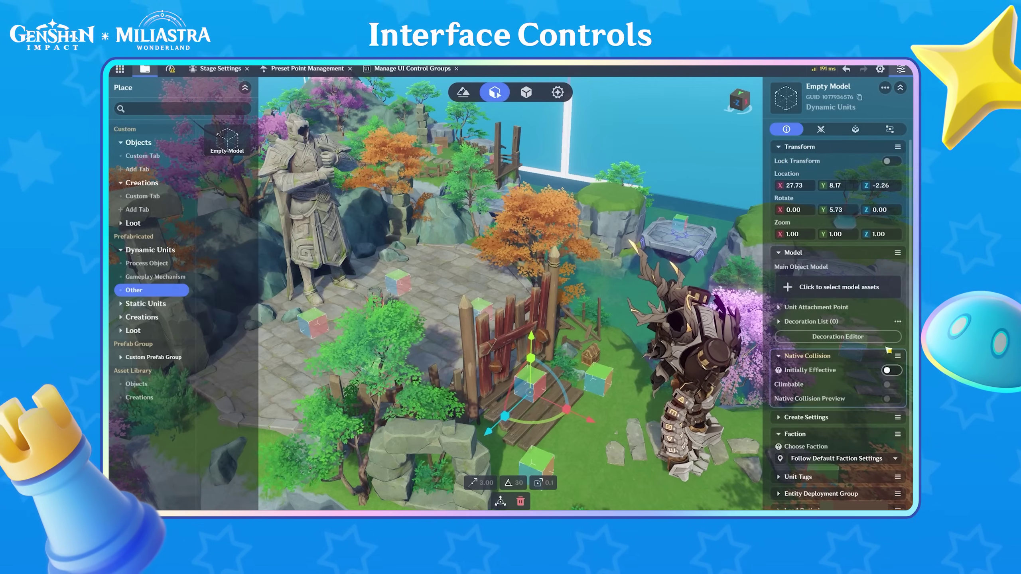
{"action": "left_click", "coordinate": [855, 129]}
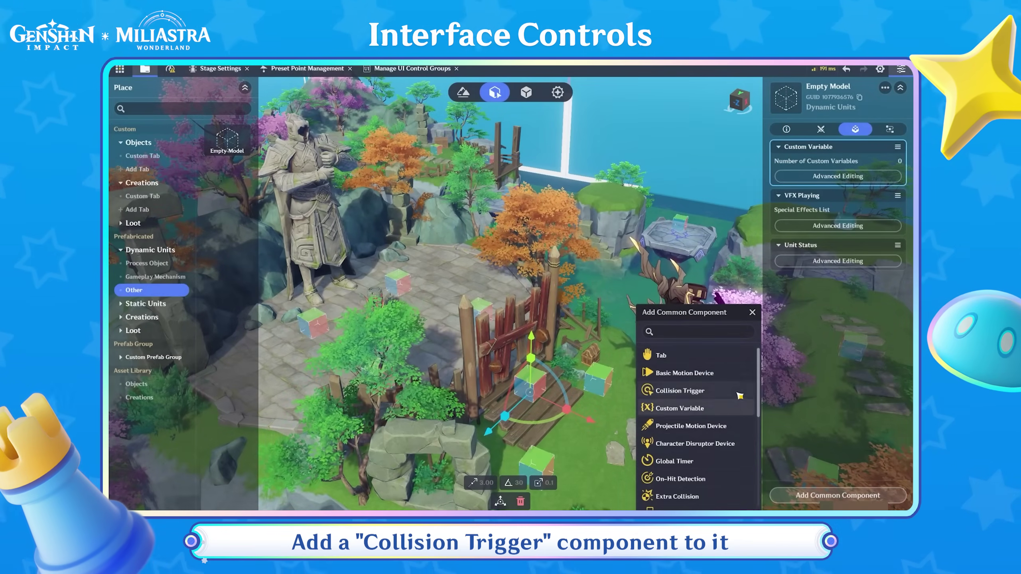
{"action": "left_click", "coordinate": [737, 390]}
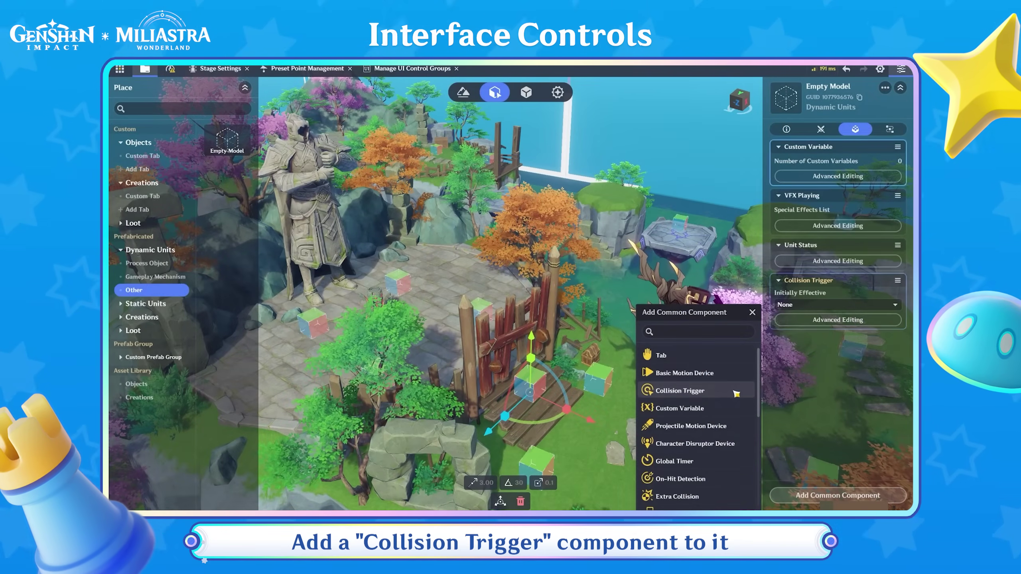
Add a trigger area that only Characters activate, with centre Y 1
{"action": "left_click", "coordinate": [868, 322]}
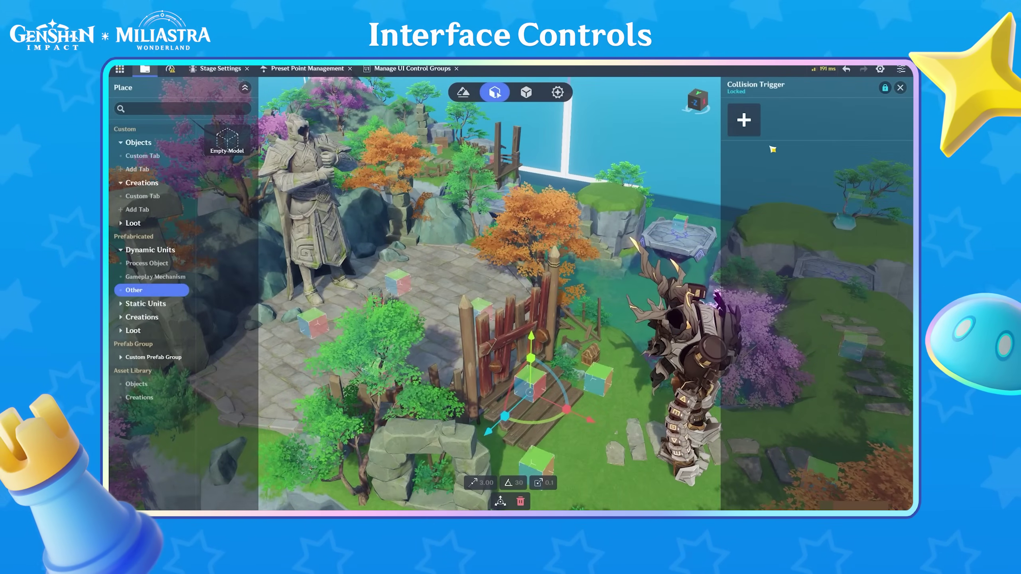
{"action": "left_click", "coordinate": [760, 134]}
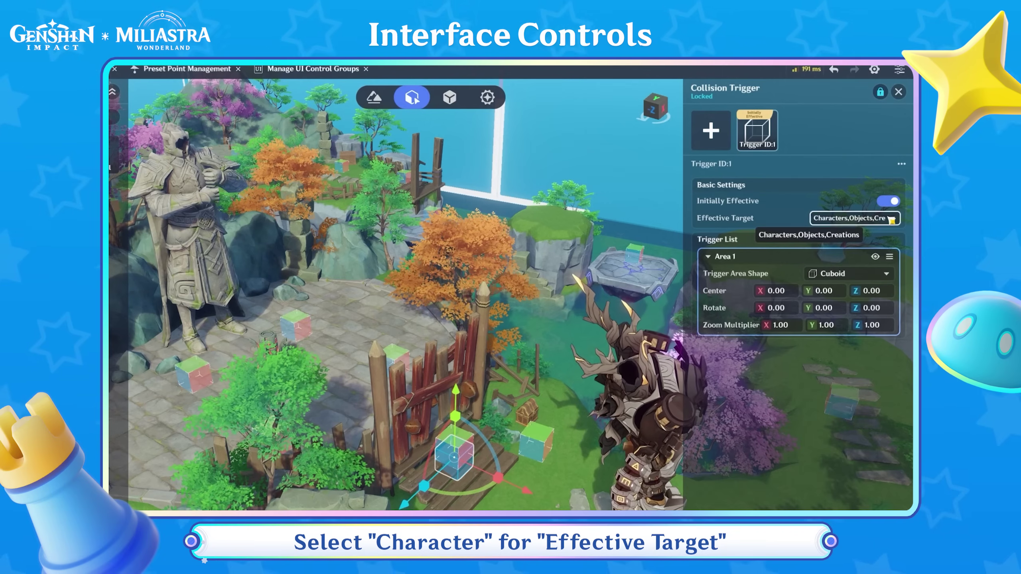
{"action": "left_click", "coordinate": [883, 192]}
{"action": "left_click", "coordinate": [890, 250]}
{"action": "left_click", "coordinate": [891, 265]}
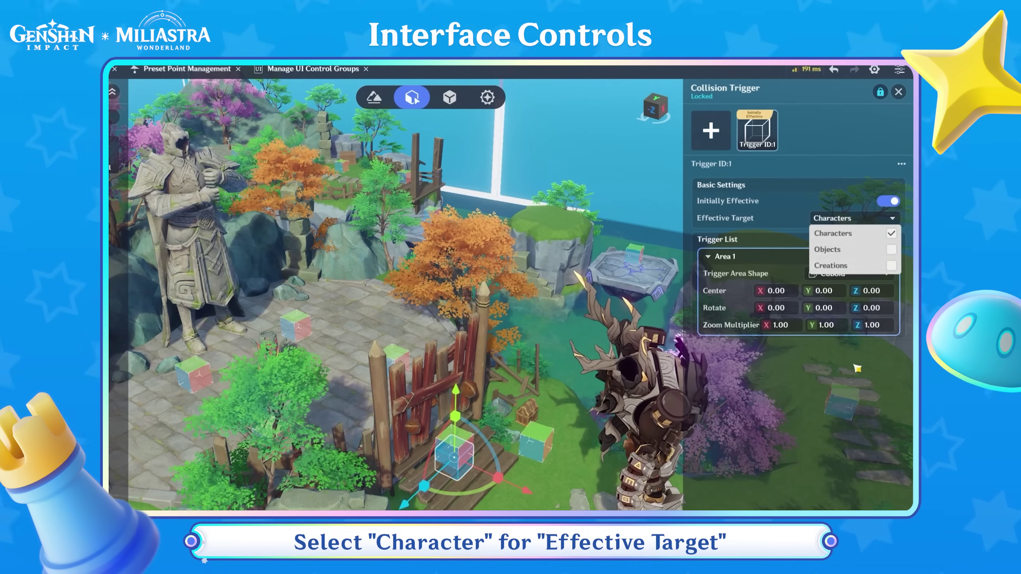
{"action": "left_click", "coordinate": [840, 338]}
{"action": "left_click", "coordinate": [835, 296]}
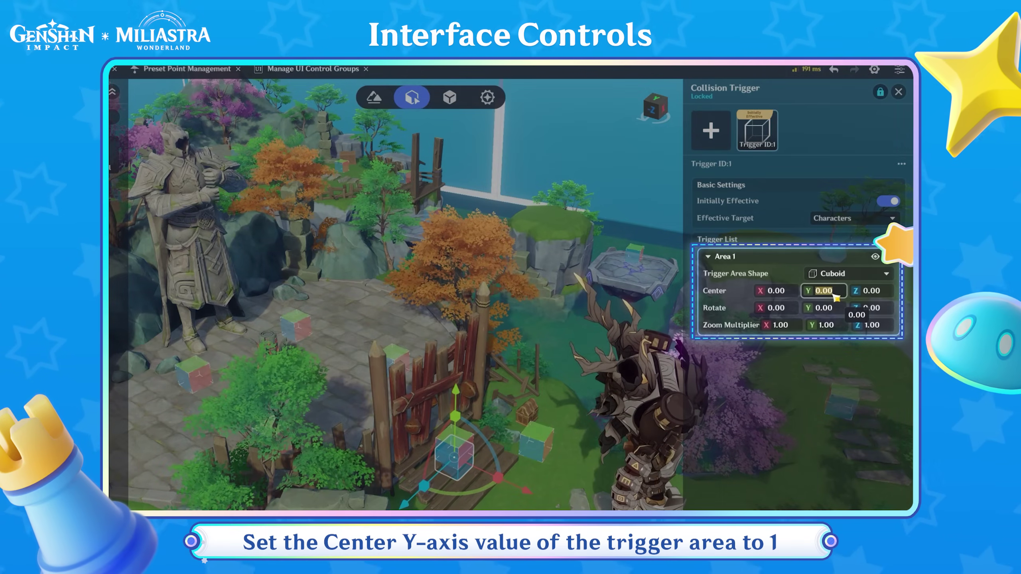
{"action": "type", "text": "1"}
{"action": "key", "text": "Return"}
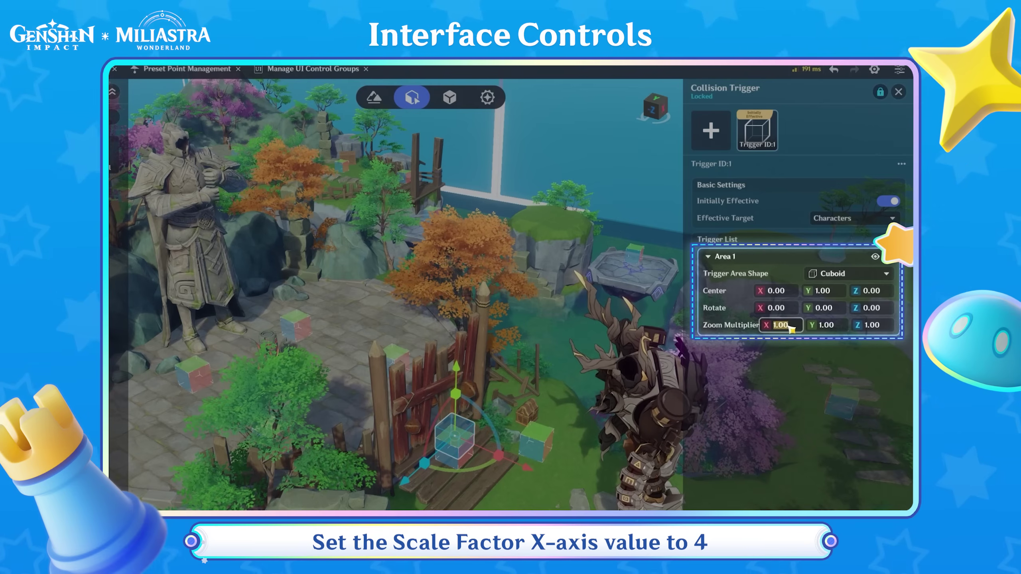
Set the trigger area's Y scale to 2 and Z scale to 6, giving 4×2×6
{"action": "left_click", "coordinate": [837, 327]}
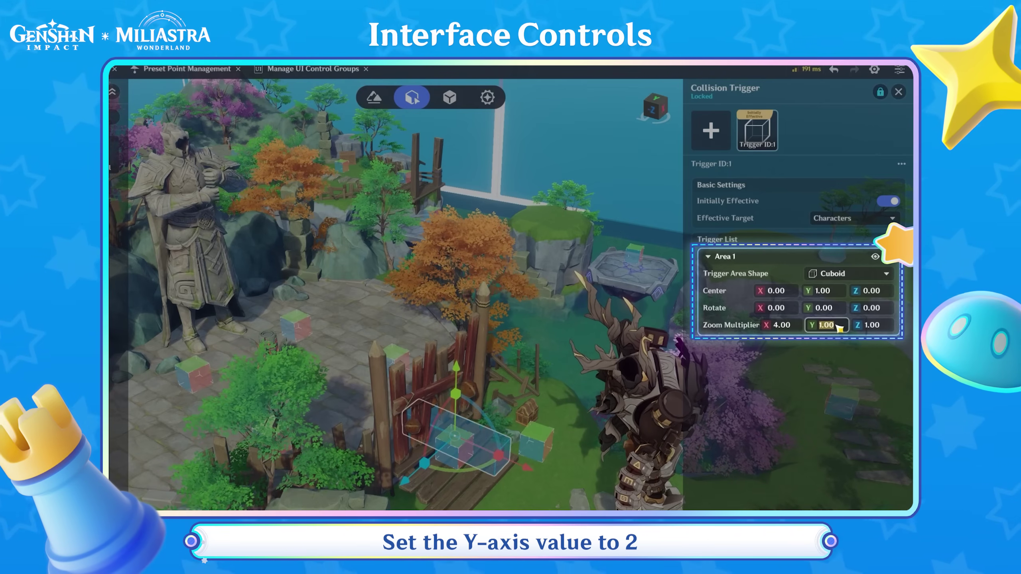
{"action": "type", "text": "2"}
{"action": "left_click", "coordinate": [886, 326]}
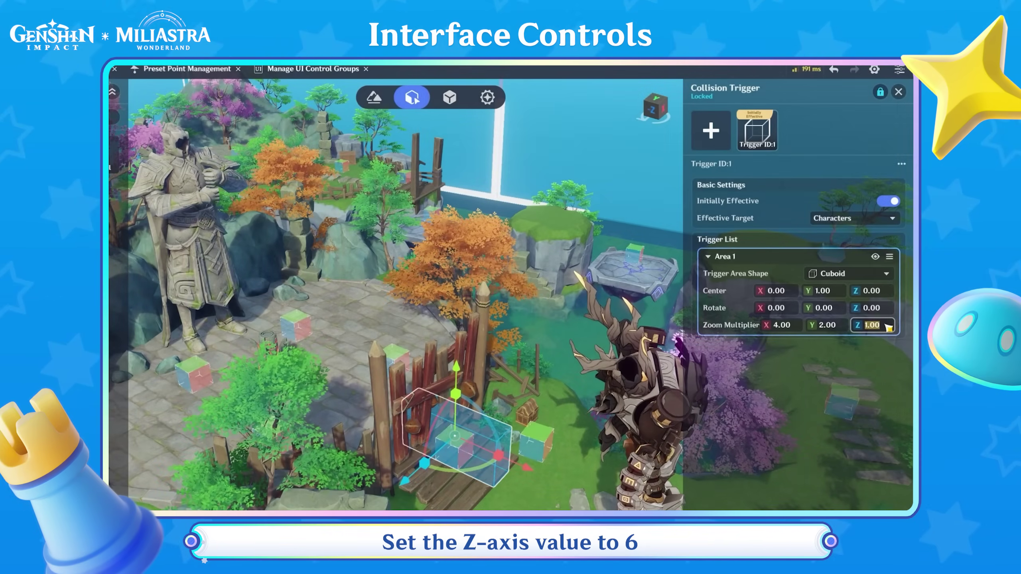
{"action": "type", "text": "6"}
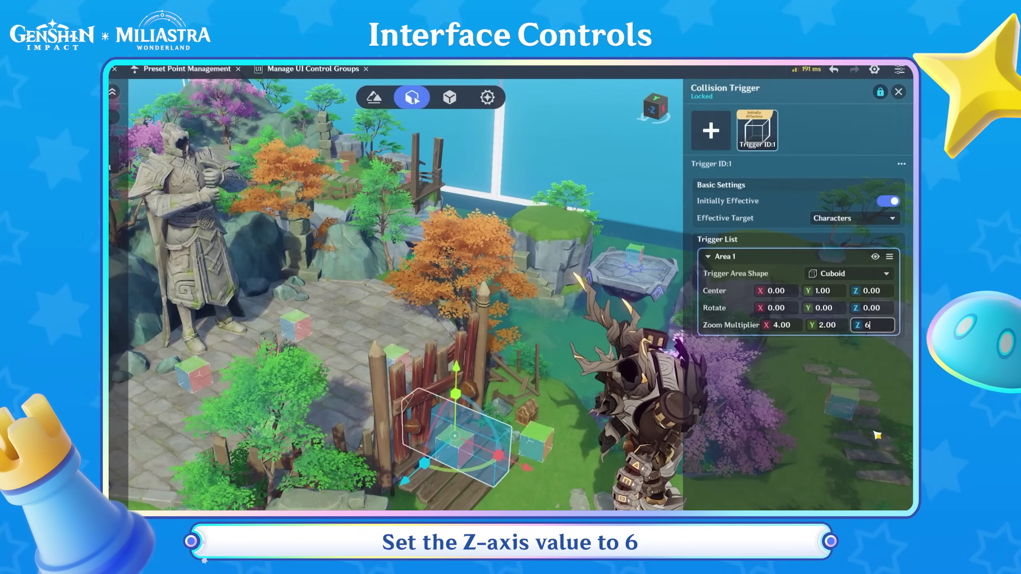
{"action": "left_click", "coordinate": [875, 448]}
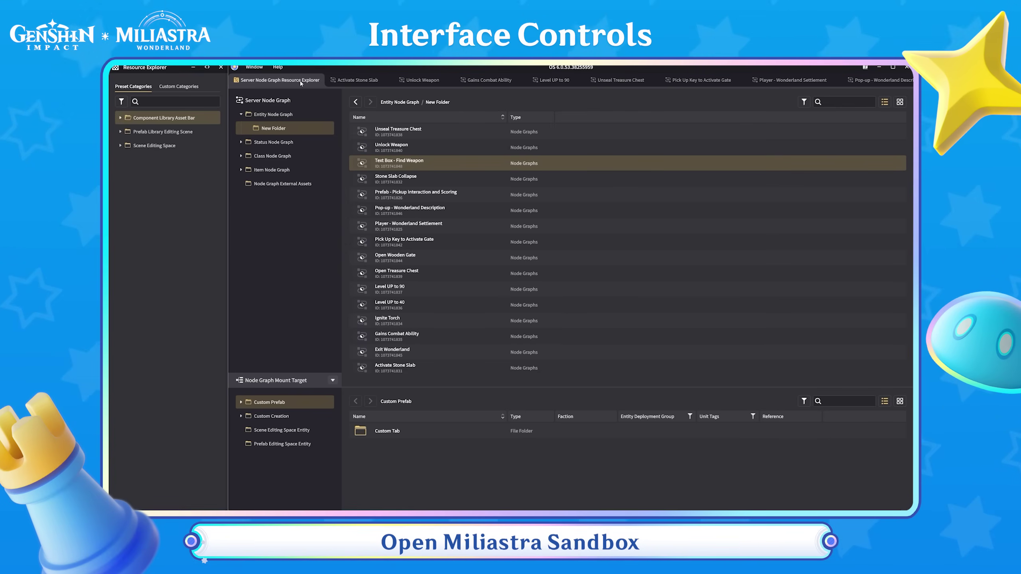
Duplicate the Text Box - Find Weapon graph and rename the copy Text Box - Find Key
{"action": "right_click", "coordinate": [446, 165]}
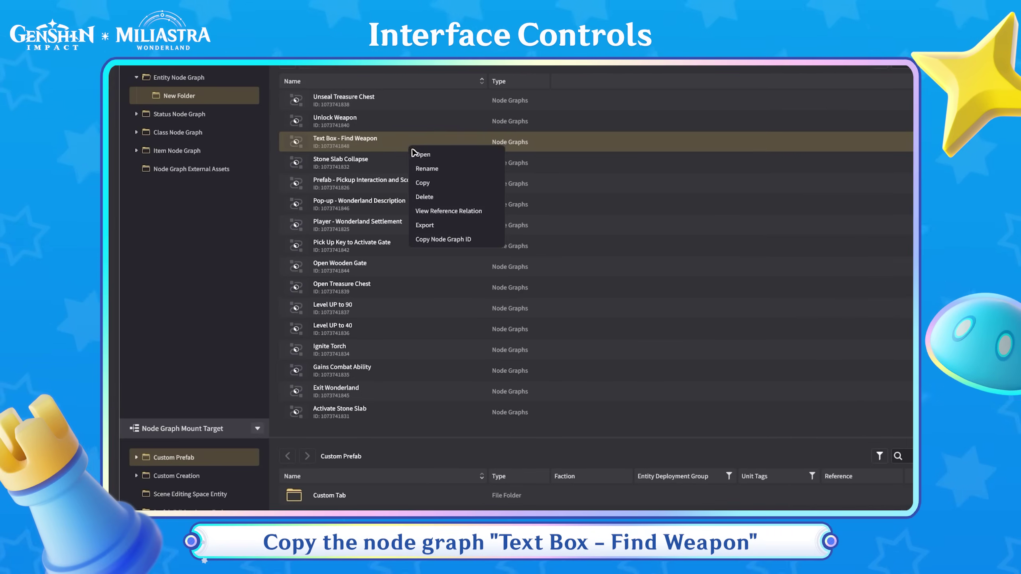
{"action": "left_click", "coordinate": [422, 183]}
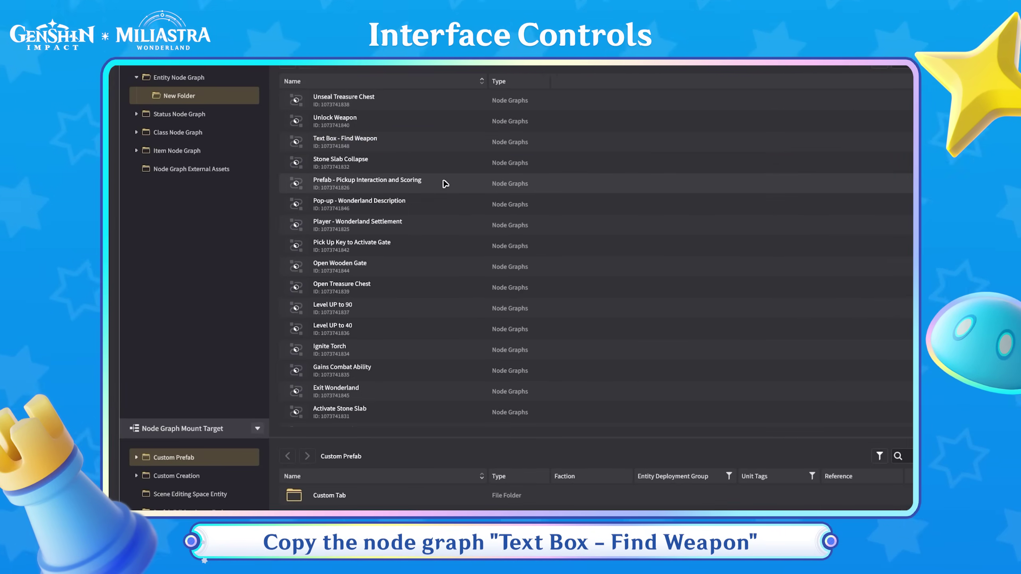
{"action": "right_click", "coordinate": [443, 414]}
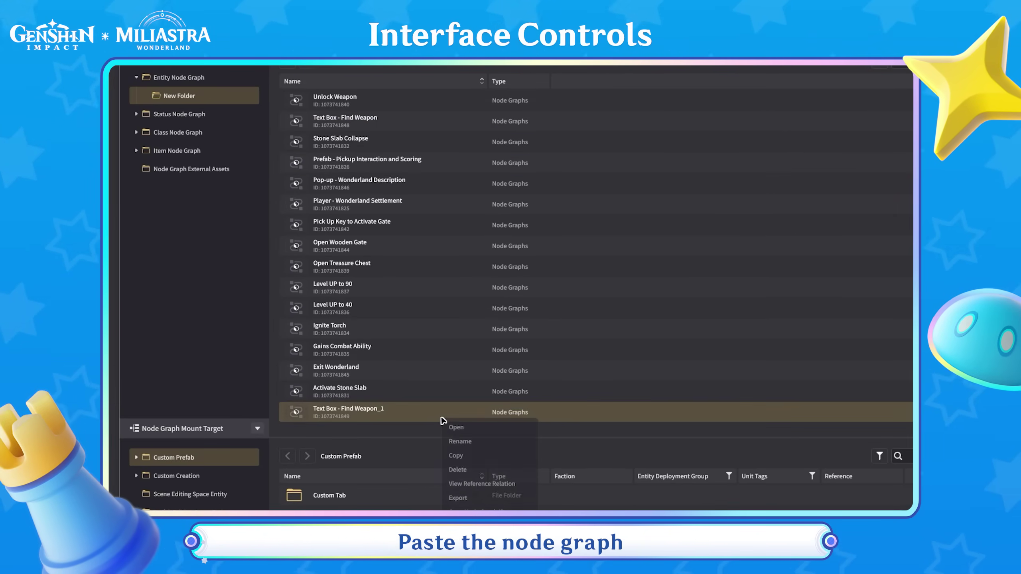
{"action": "left_click", "coordinate": [458, 441]}
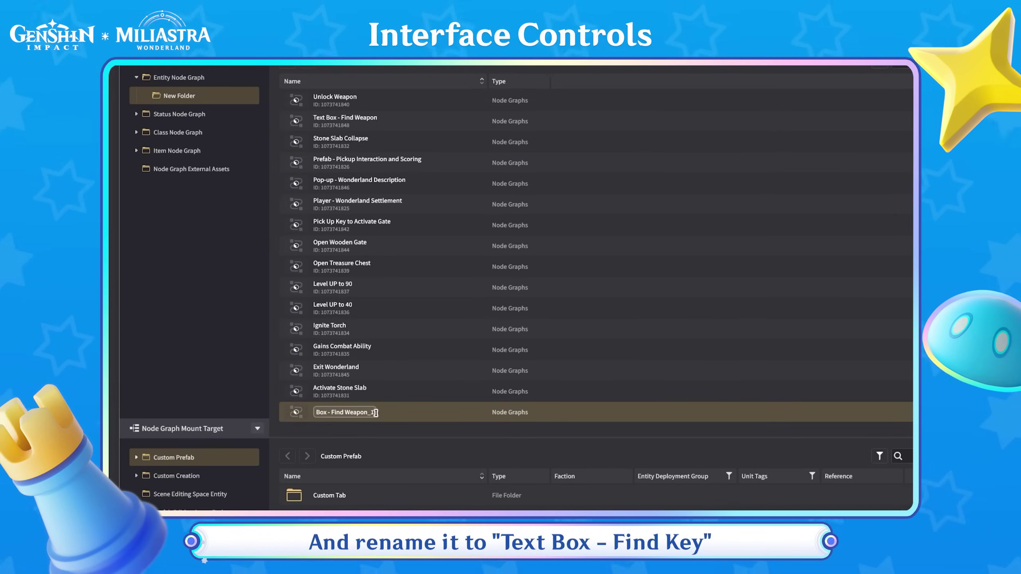
{"action": "type", "text": "Text Box - Find Key"}
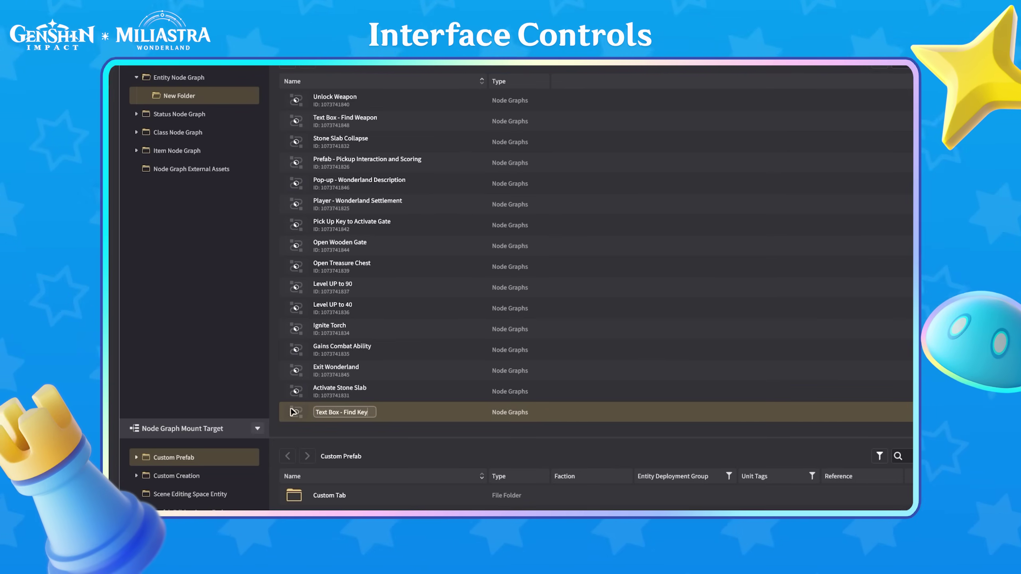
{"action": "key", "text": "Return"}
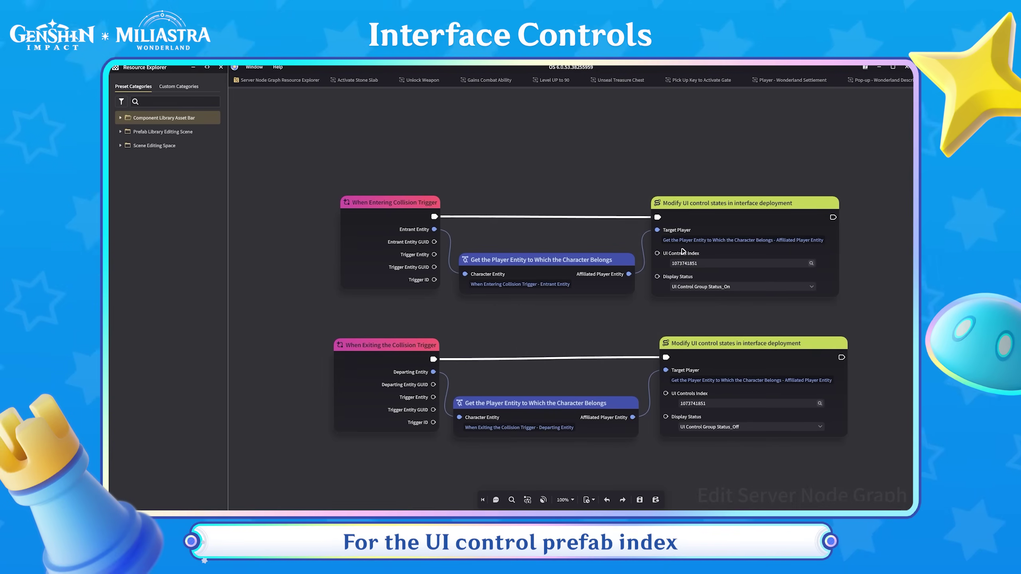
{"action": "mouse_move", "coordinate": [707, 262]}
{"action": "type", "text": "1073741852"}
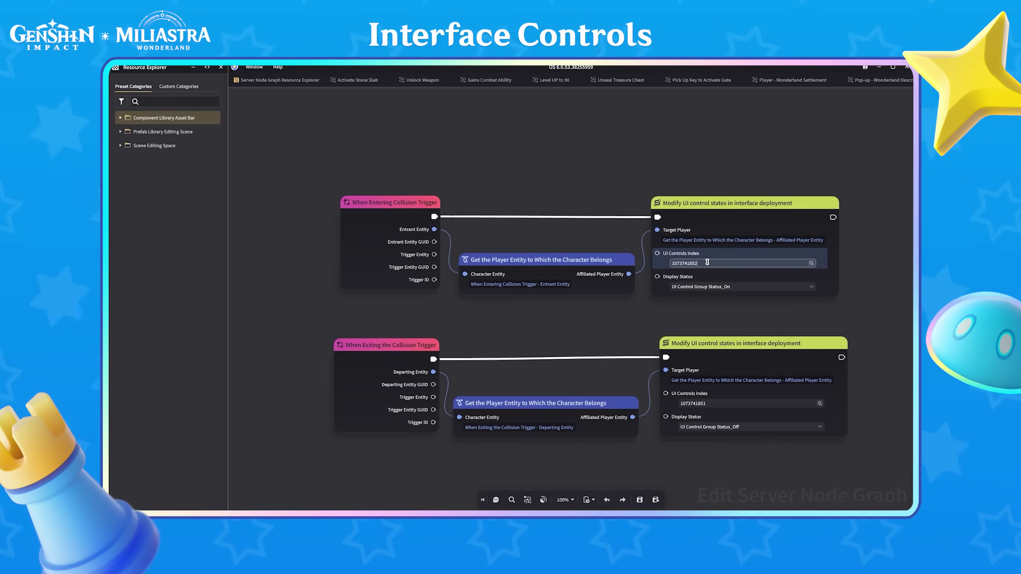
{"action": "left_click", "coordinate": [716, 403]}
{"action": "type", "text": "1073741852"}
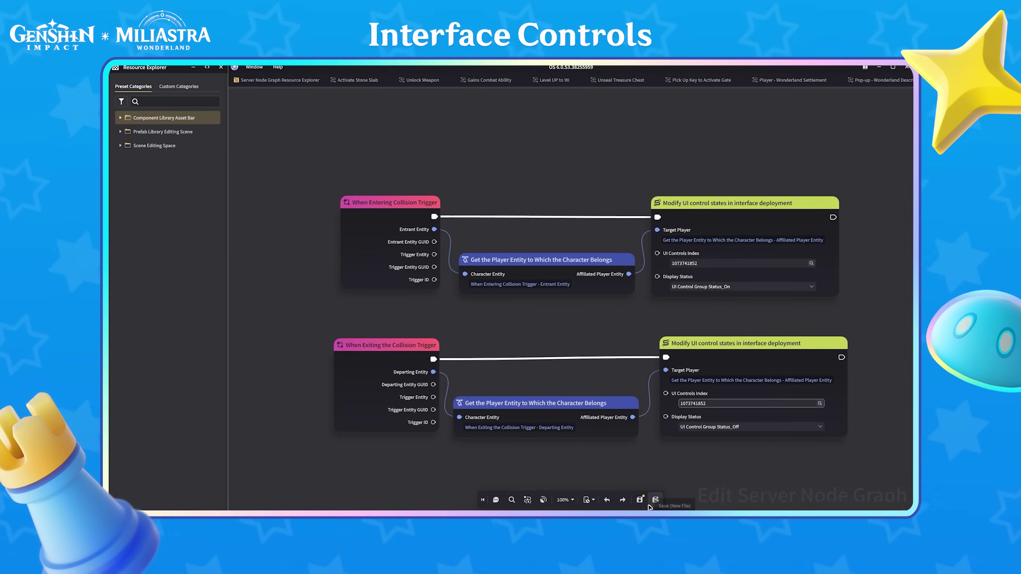